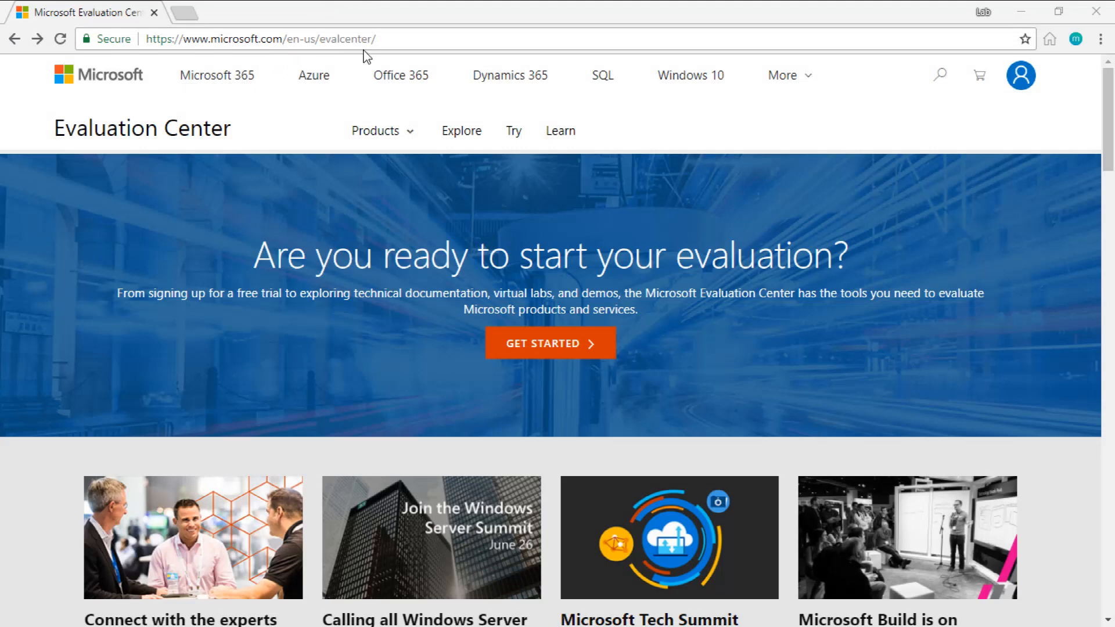
Step: Open the Windows 10 Enterprise evaluation page from the Windows products in the Evaluation Center
left_click(1029, 92)
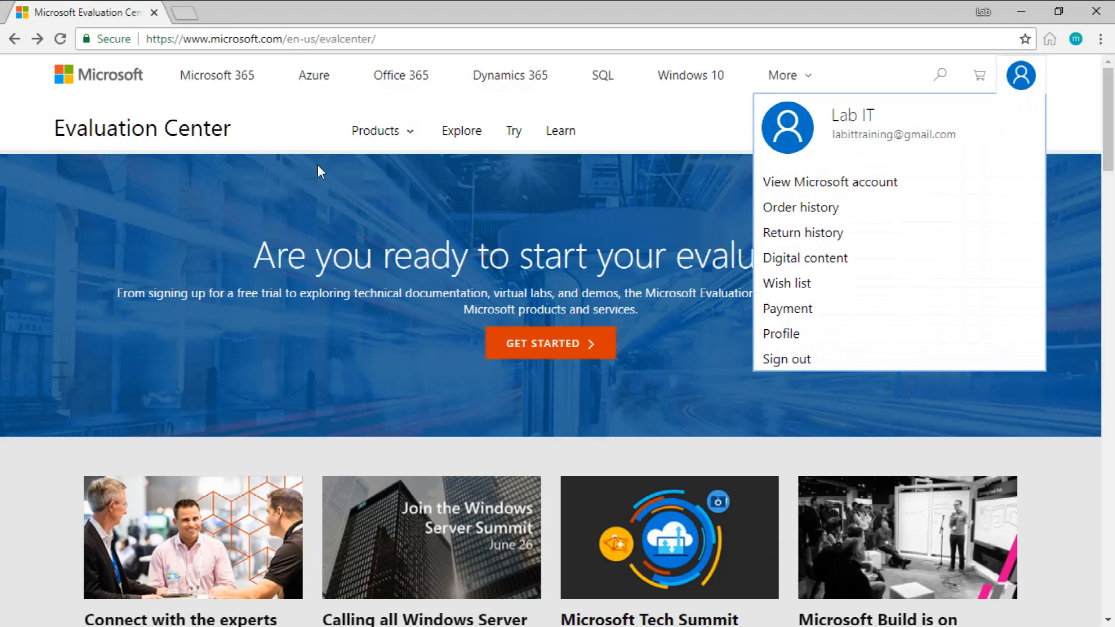
left_click(282, 133)
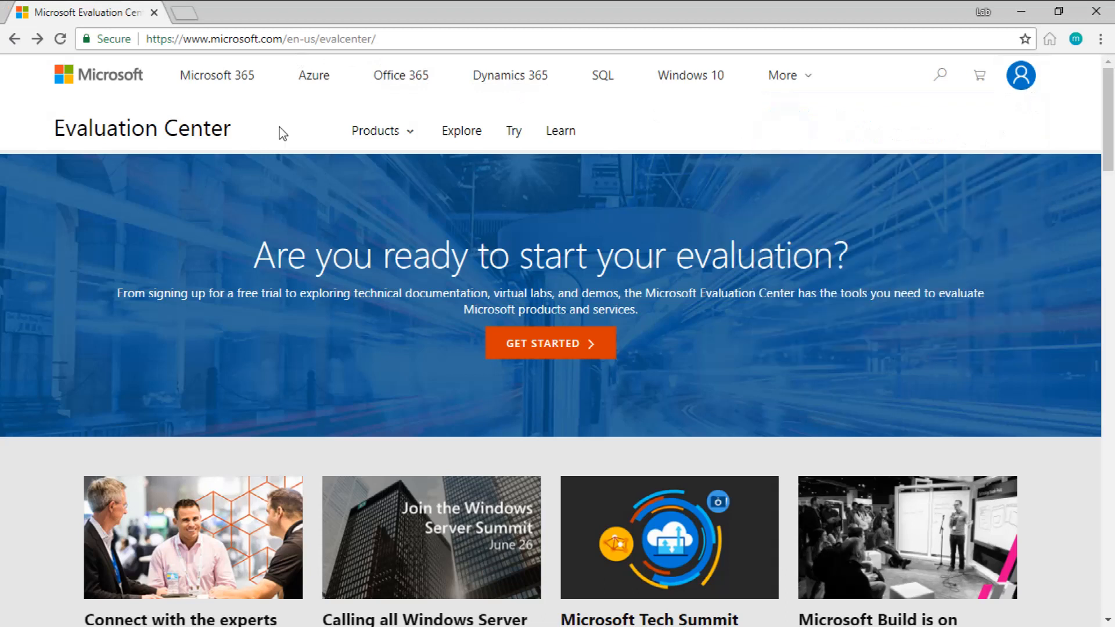
scroll(379, 247, "down", 10)
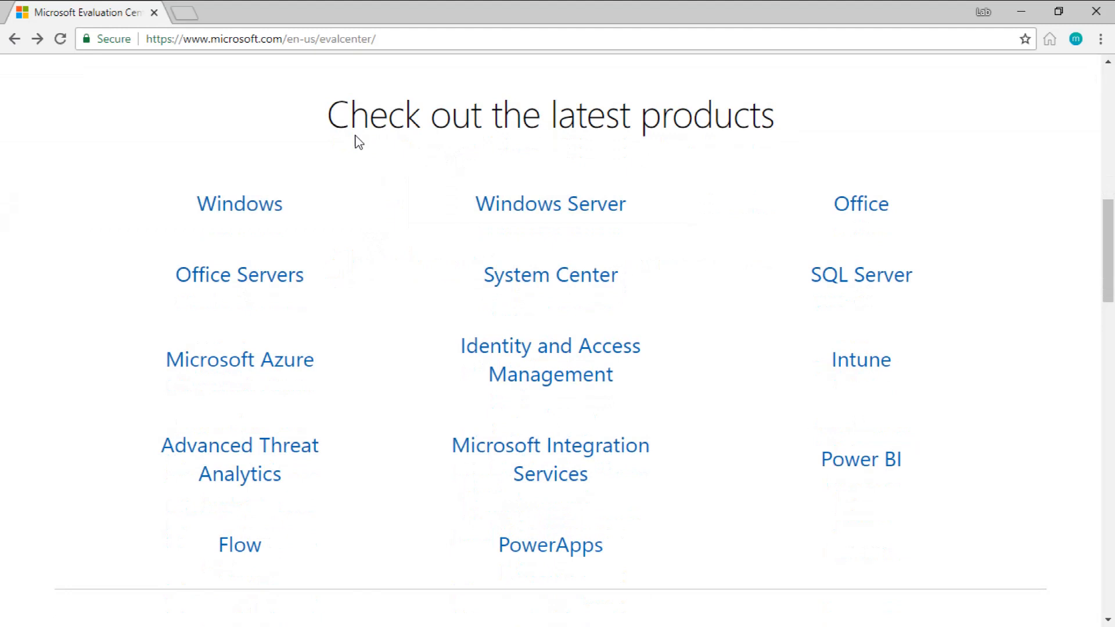
left_click(265, 207)
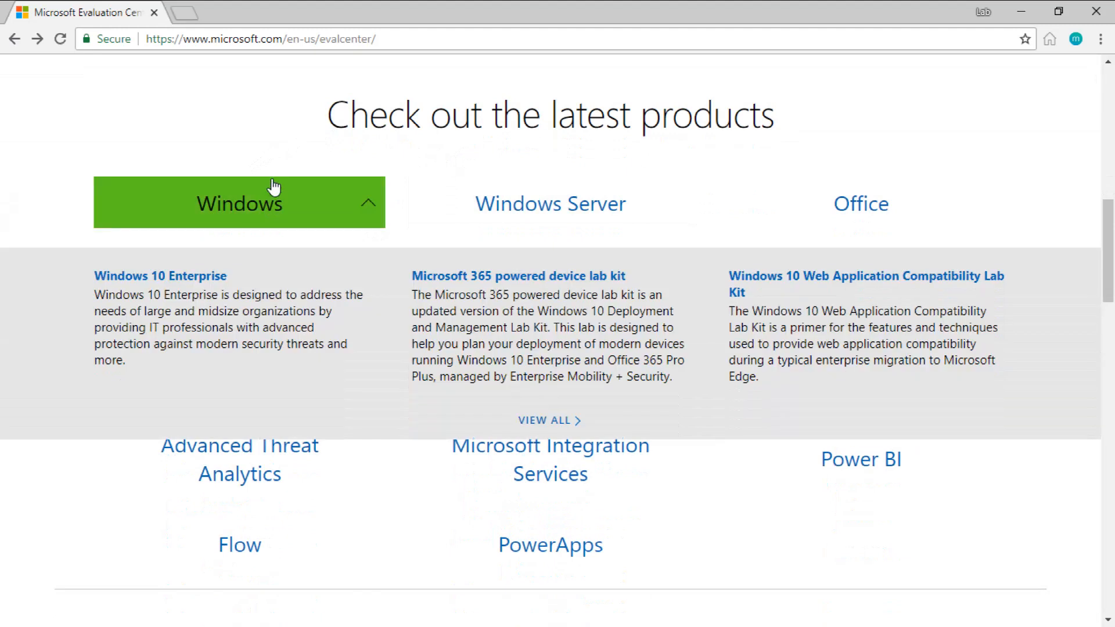
left_click(128, 274)
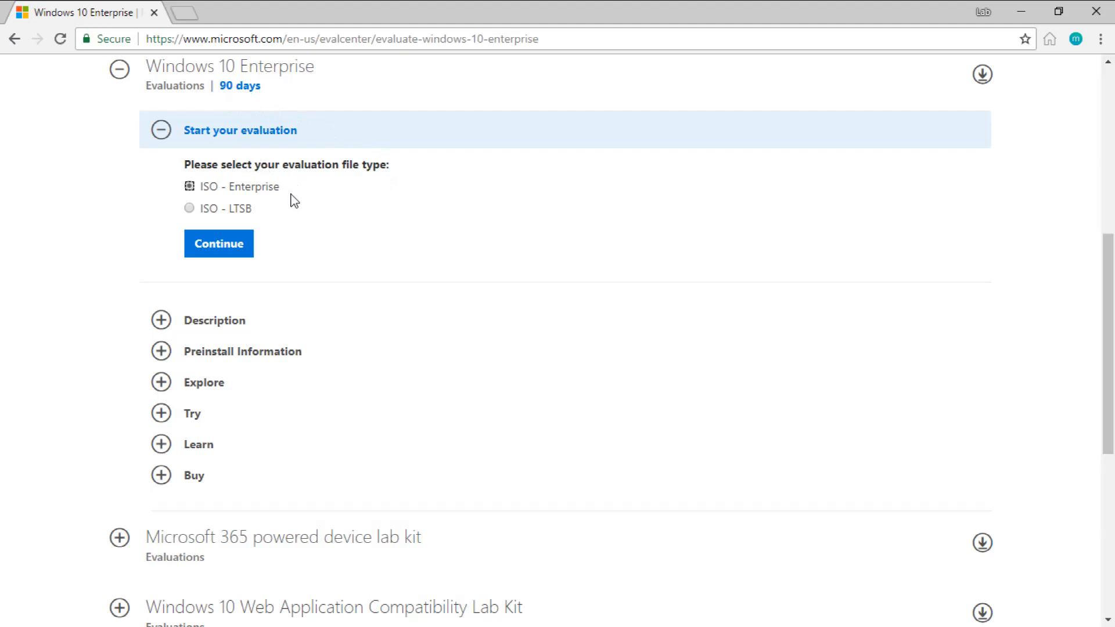
Step: Start the ISO - Enterprise evaluation download for the 64 bit platform in English, and cancel the running download
left_click(237, 255)
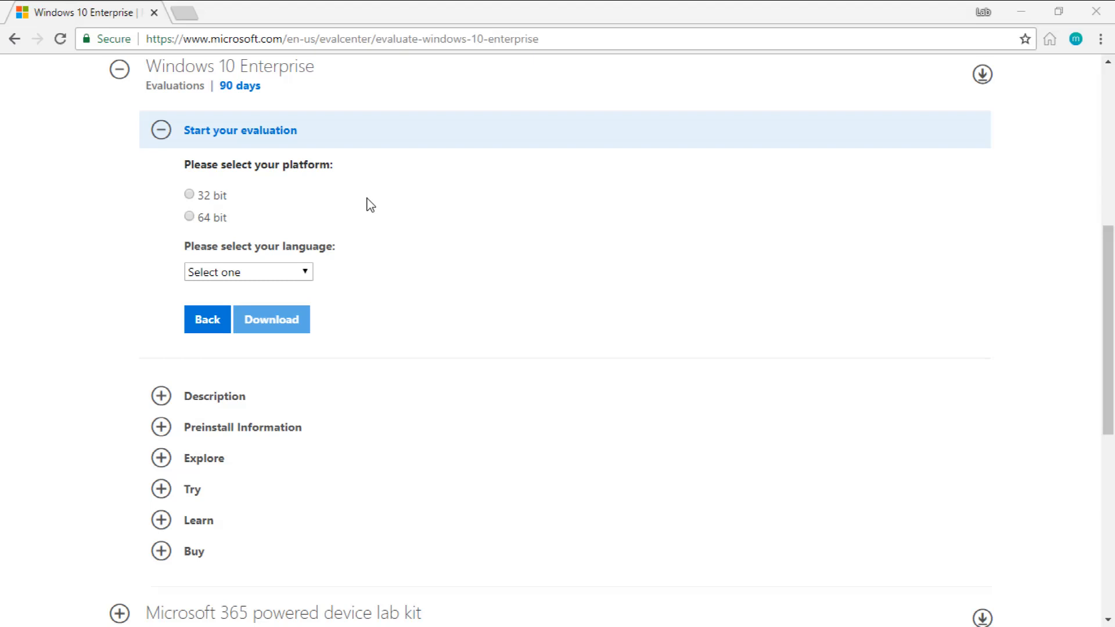
left_click(189, 216)
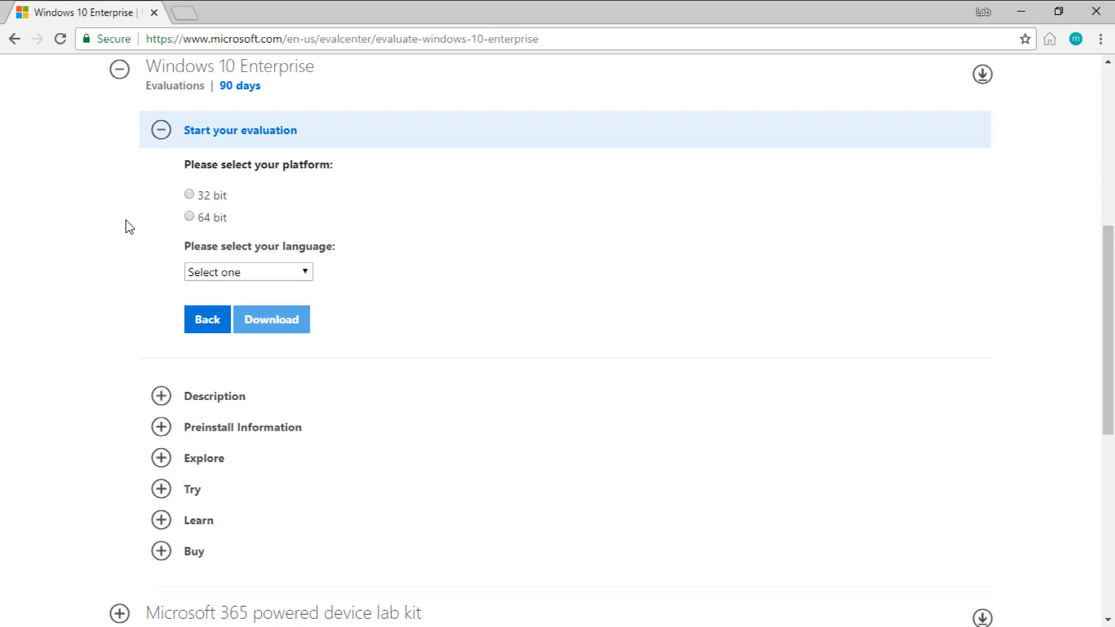
left_click(295, 273)
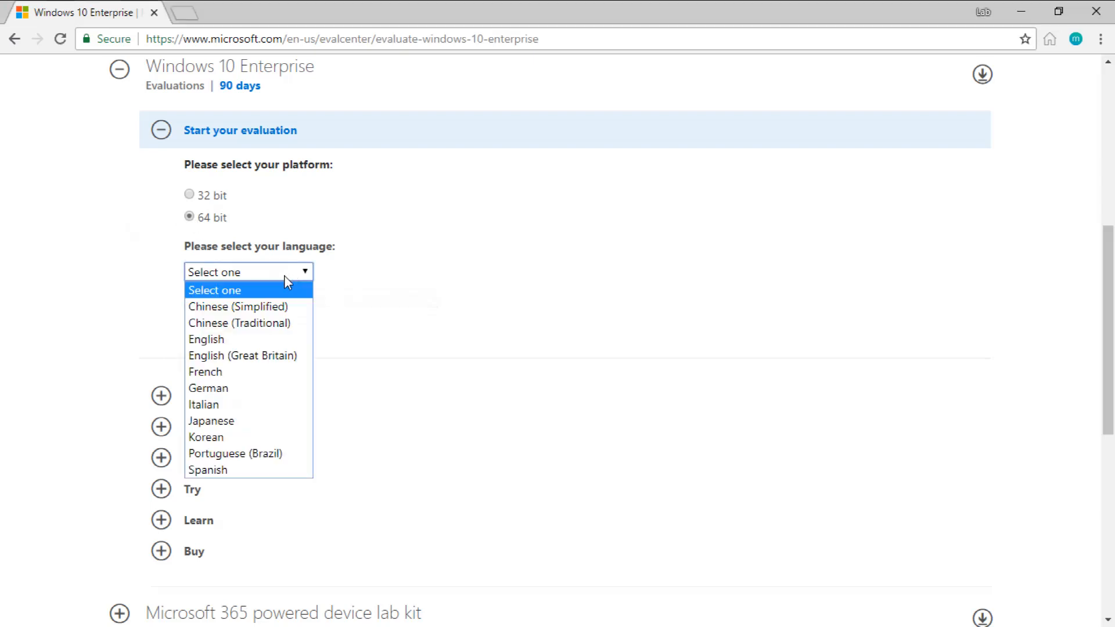
left_click(241, 341)
left_click(296, 326)
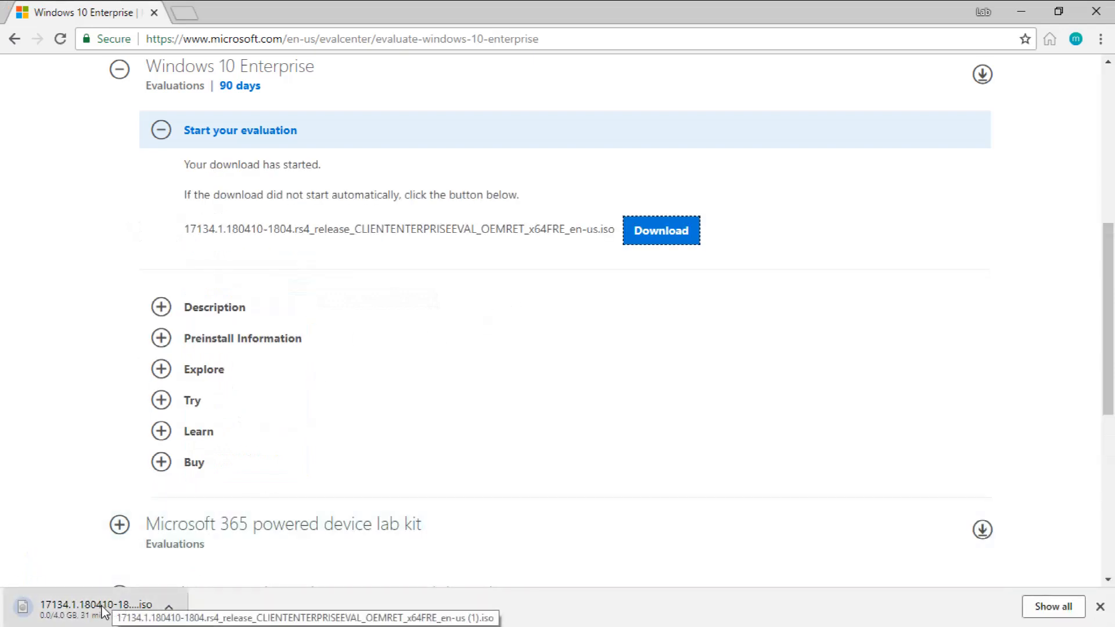
left_click(168, 607)
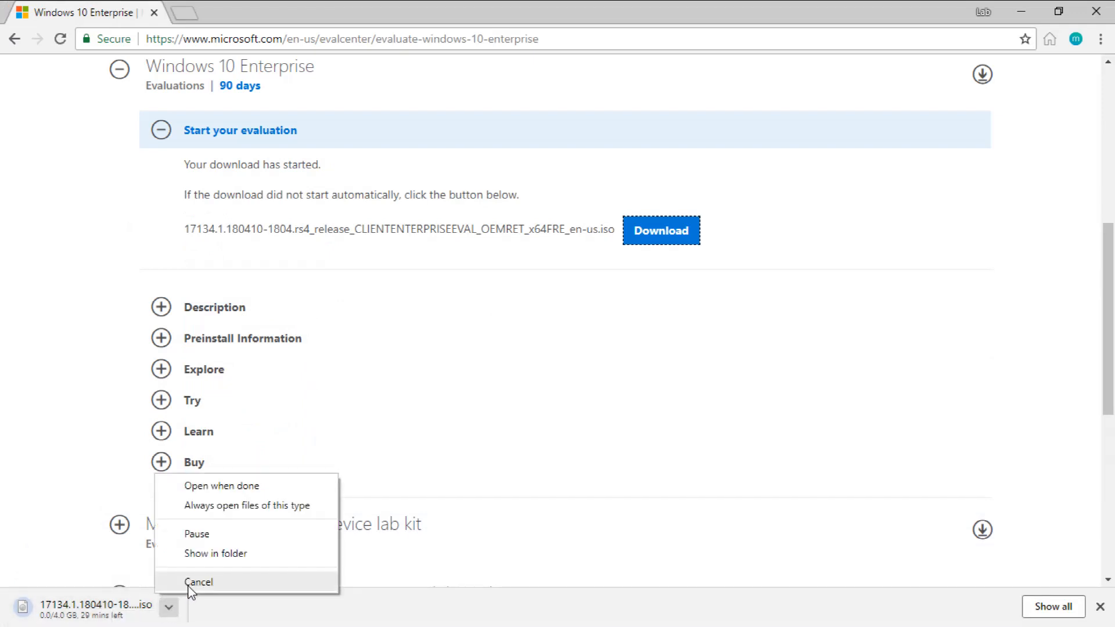
left_click(190, 583)
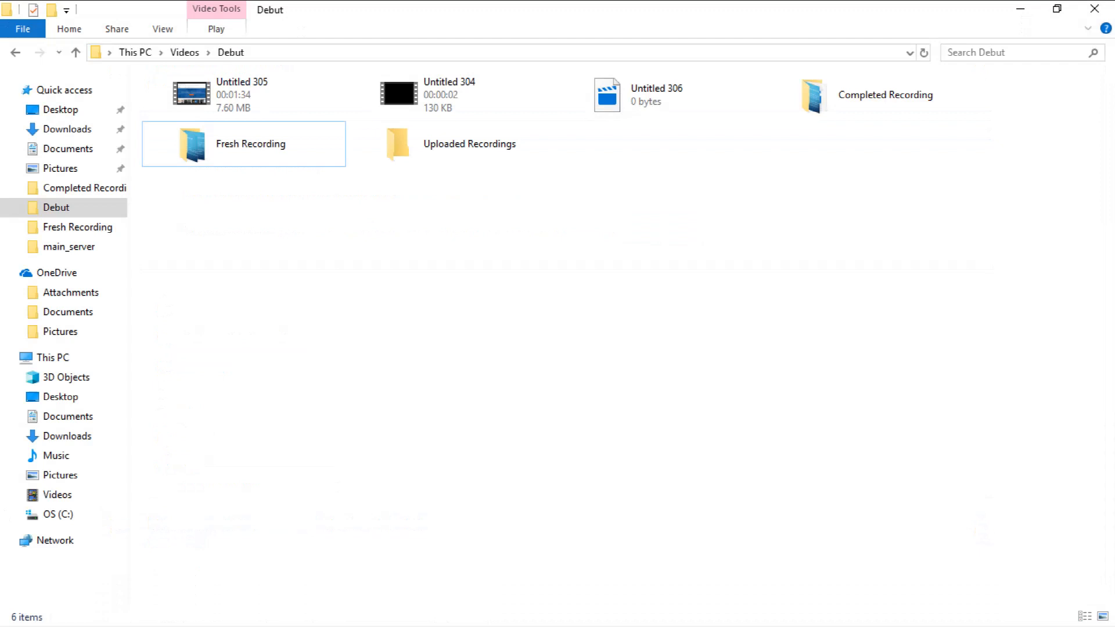
Step: Locate the already downloaded Windows 10 Enterprise evaluation ISO (17134.1.180410-1804) in the Downloads folder in File Explorer
left_click(67, 129)
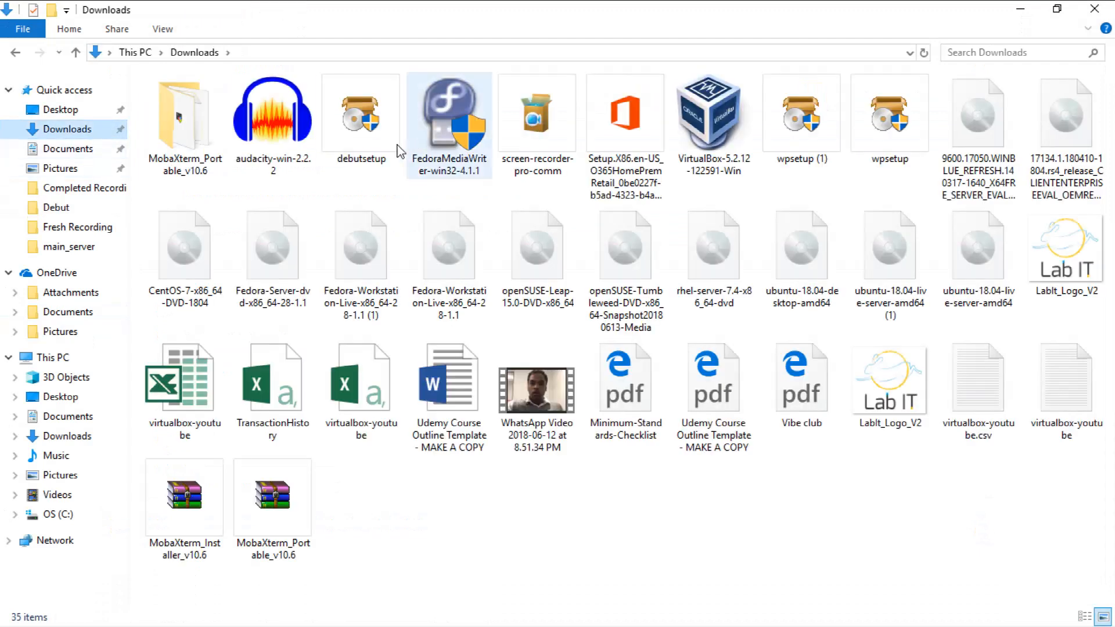
left_click(1076, 140)
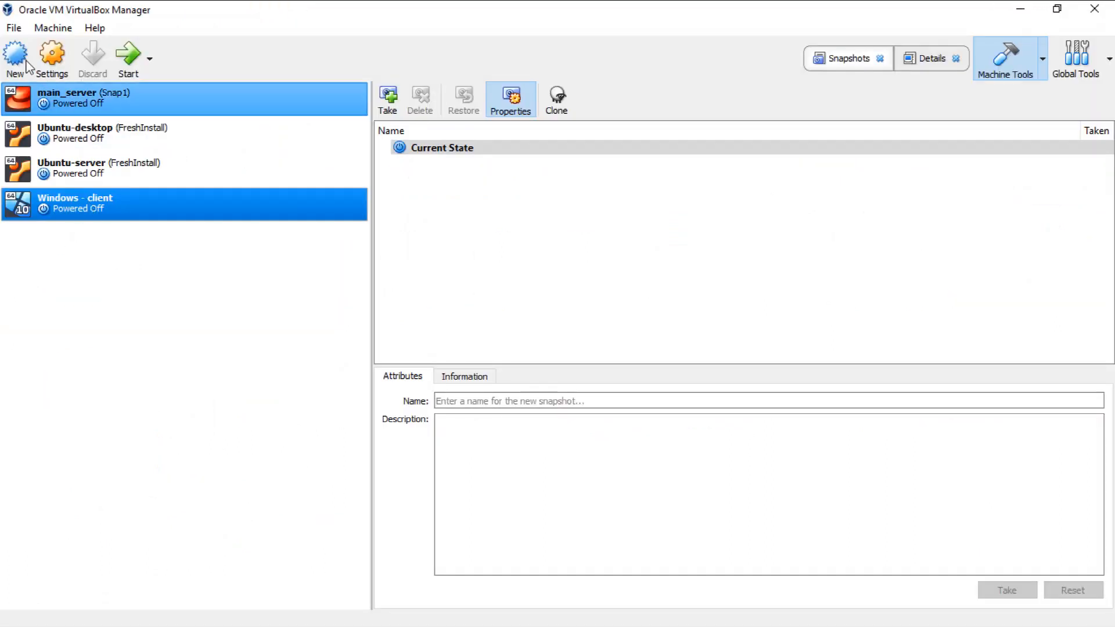
Step: Switch to VirtualBox and begin a new virtual machine named "windows - client 01"
left_click(25, 61)
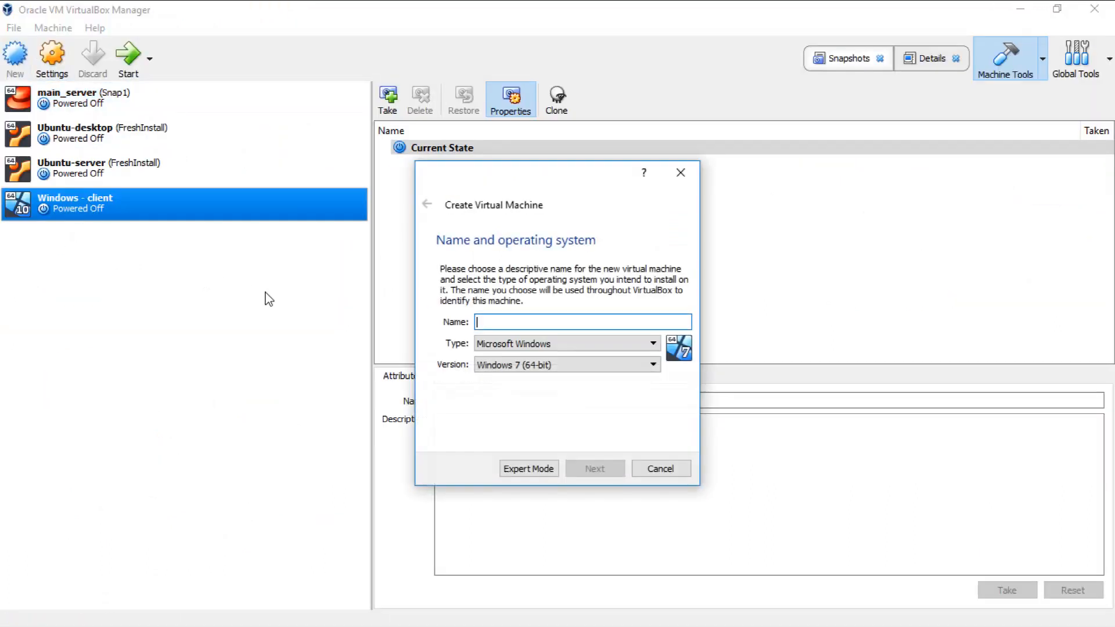
type("wind")
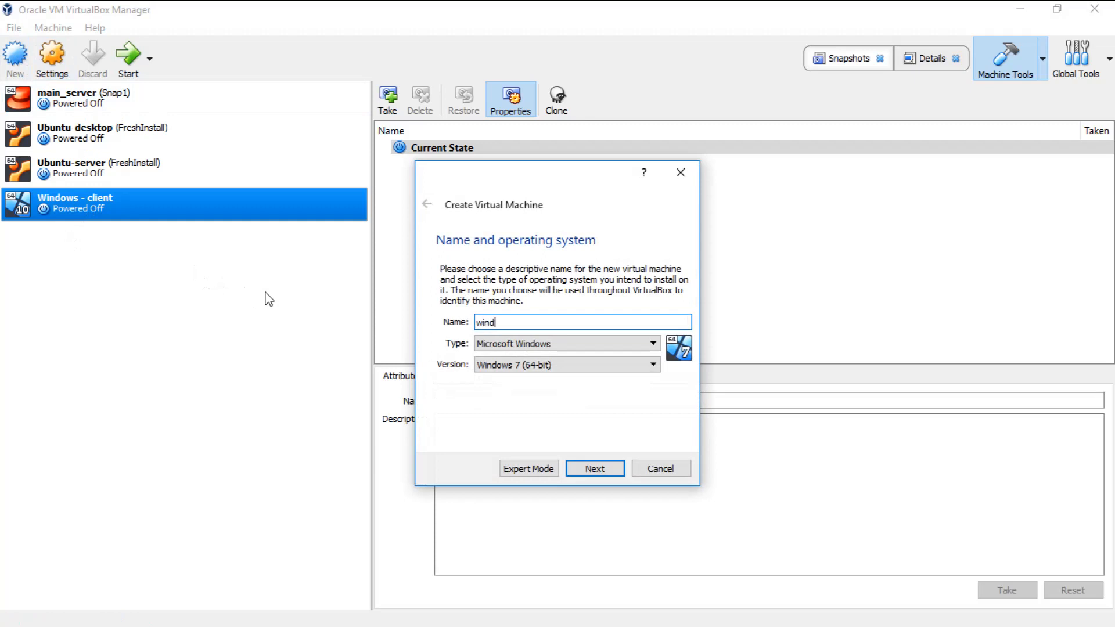
type("ows - client 01")
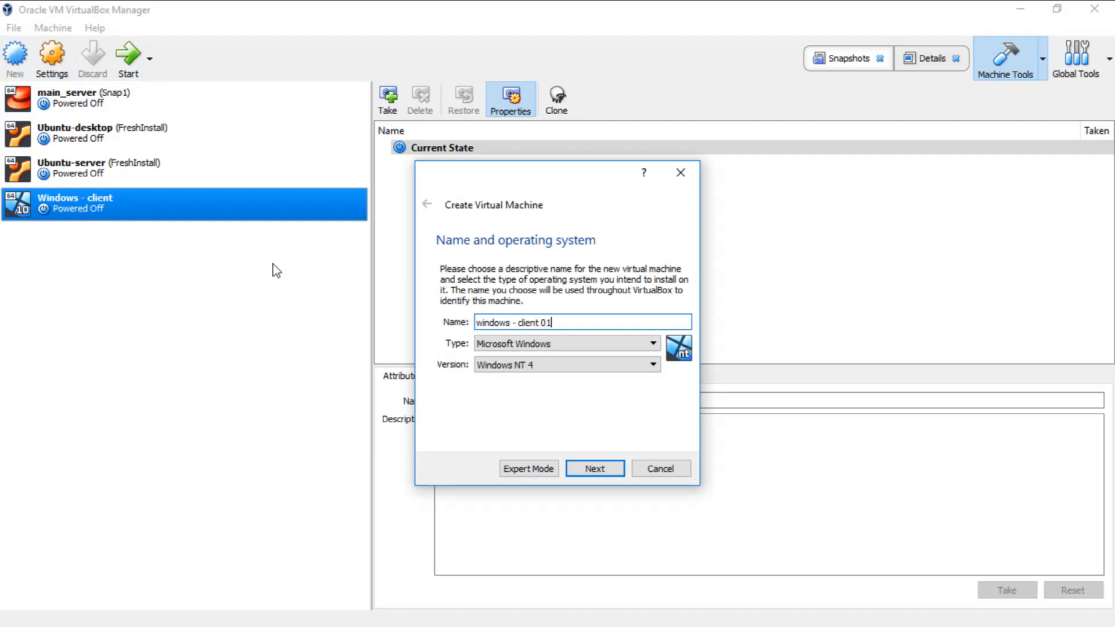
Step: Set the new machine's version to Windows 10 (64-bit) and raise its memory above the recommended size
left_click(553, 366)
scroll(572, 441, "down", 5)
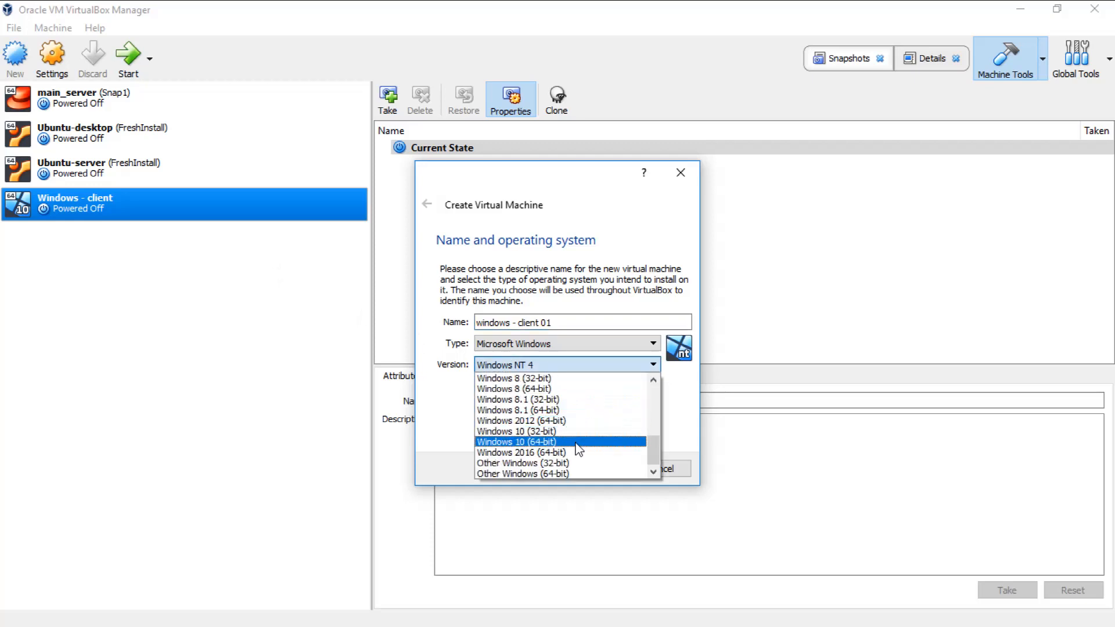
left_click(571, 442)
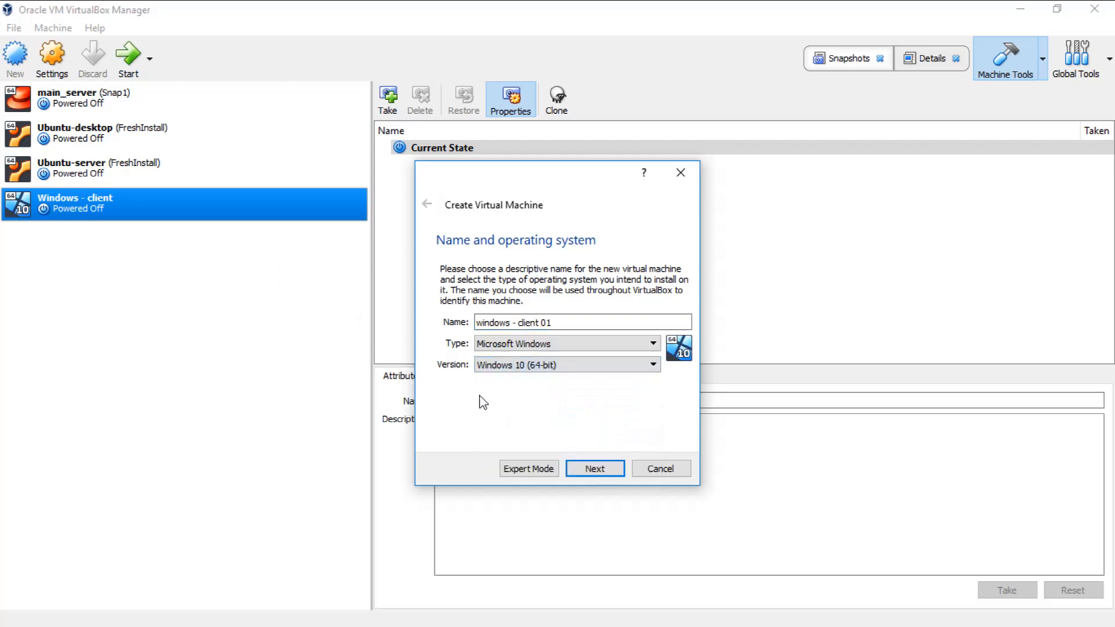
left_click(595, 469)
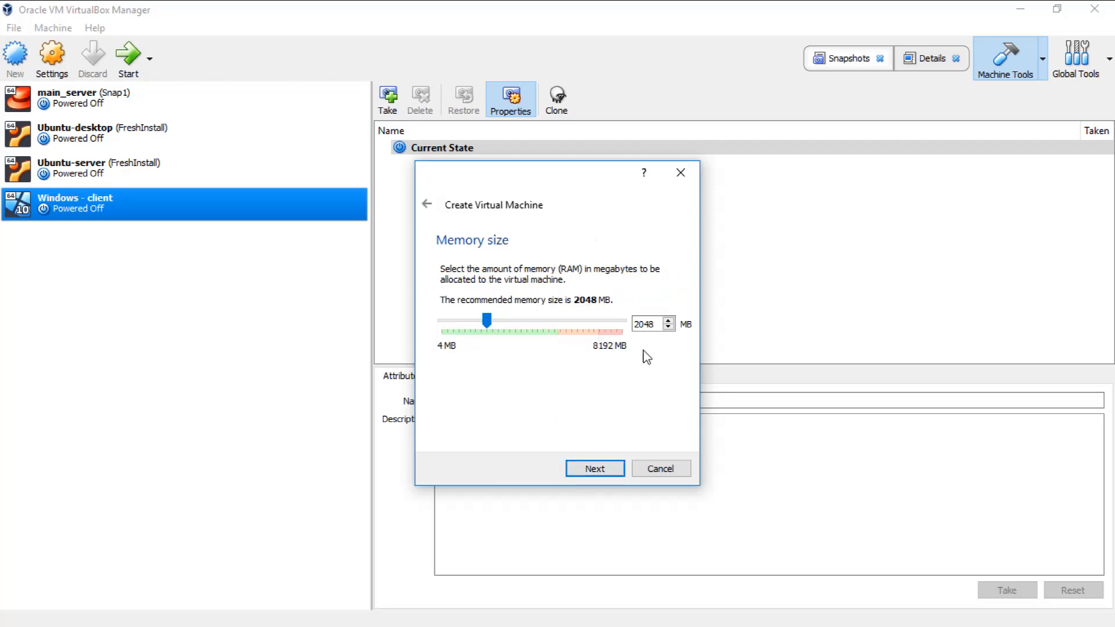
left_click_drag(487, 319, 535, 326)
left_click(603, 474)
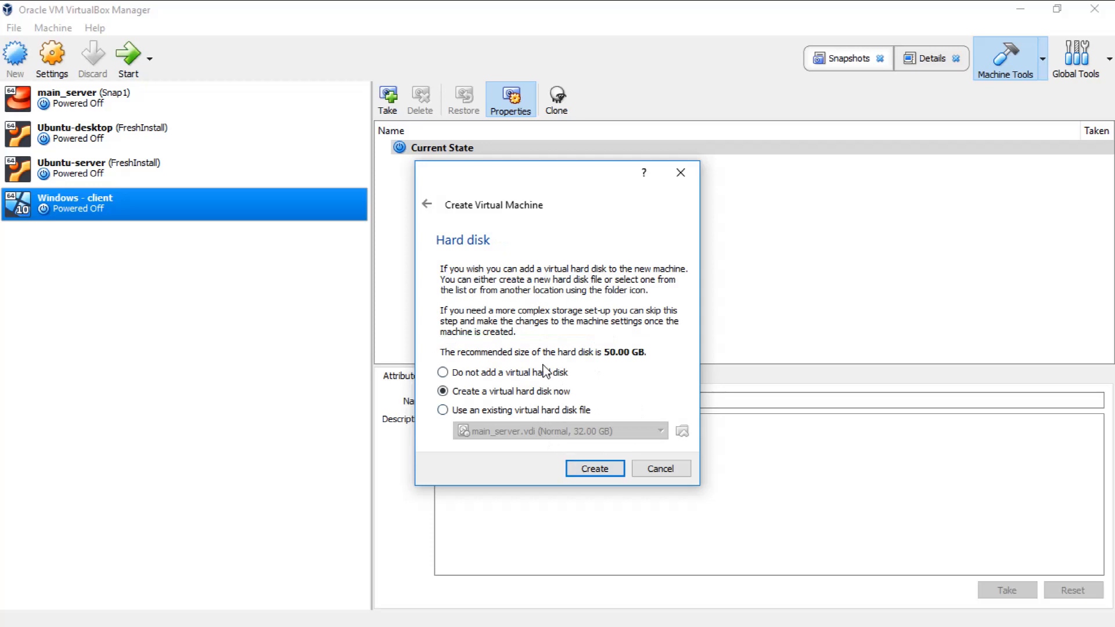
Step: Create a dynamically allocated 50 GB VDI virtual hard disk named "windows - client 01" in the default location
left_click(601, 473)
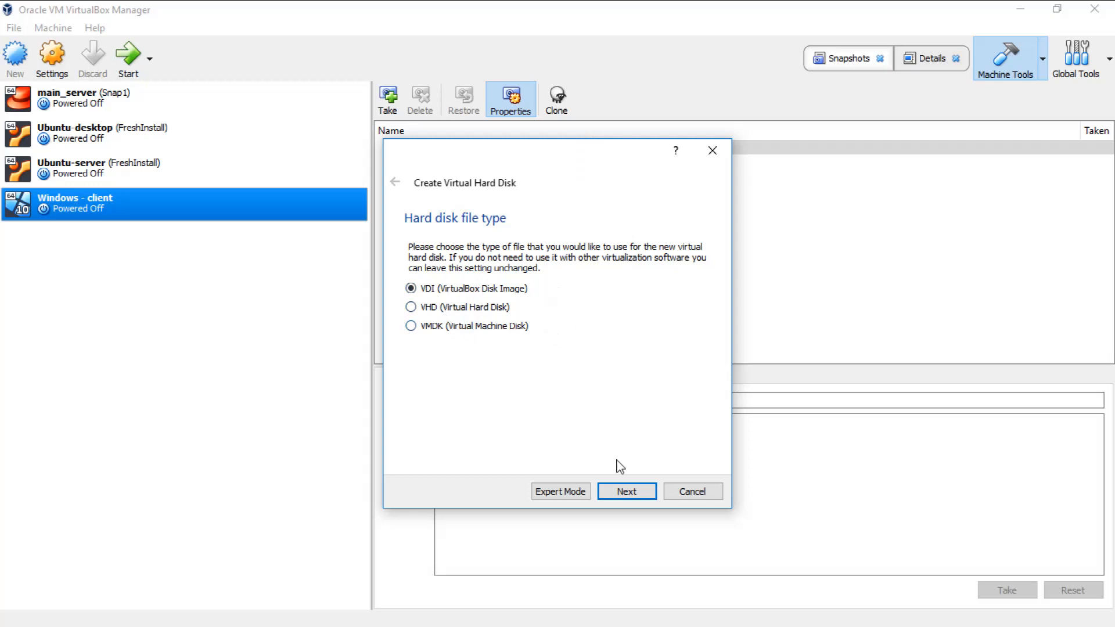
left_click(627, 490)
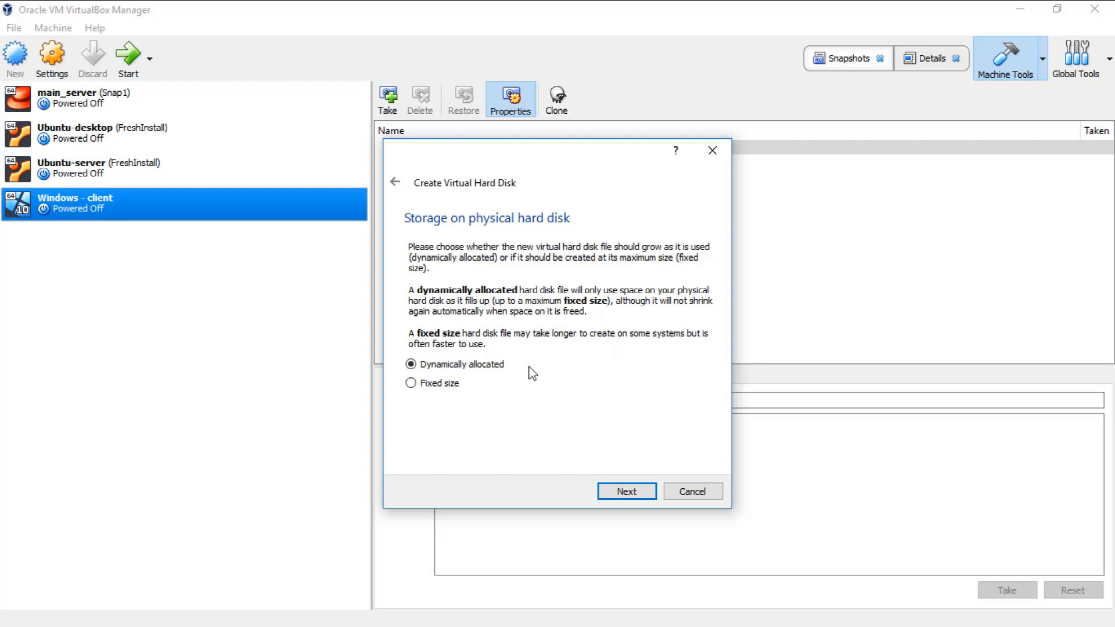
left_click(627, 490)
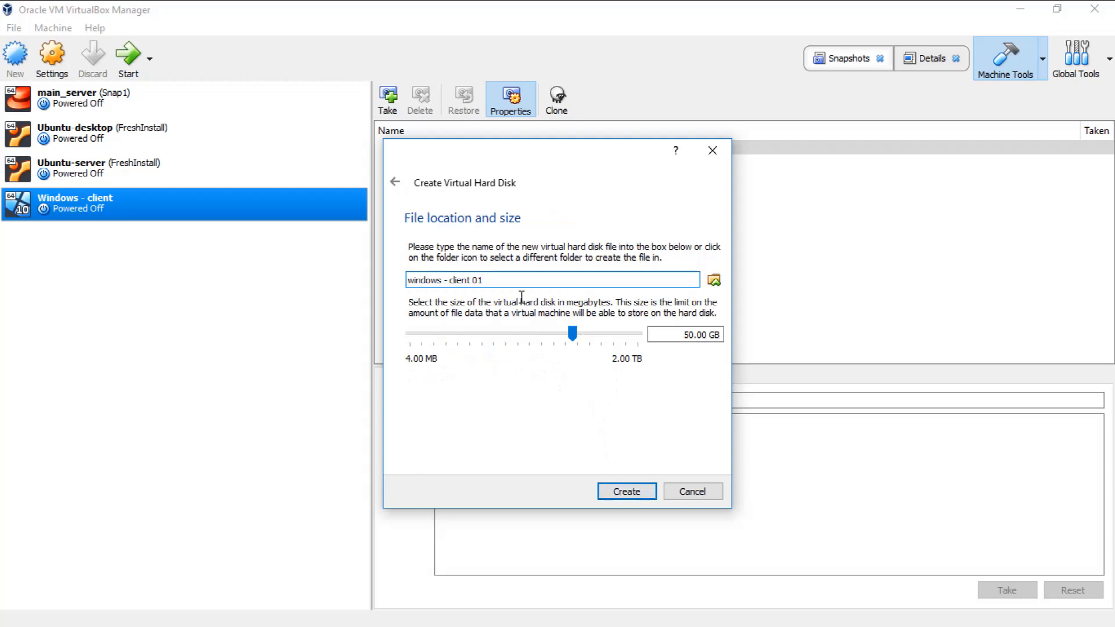
left_click(714, 279)
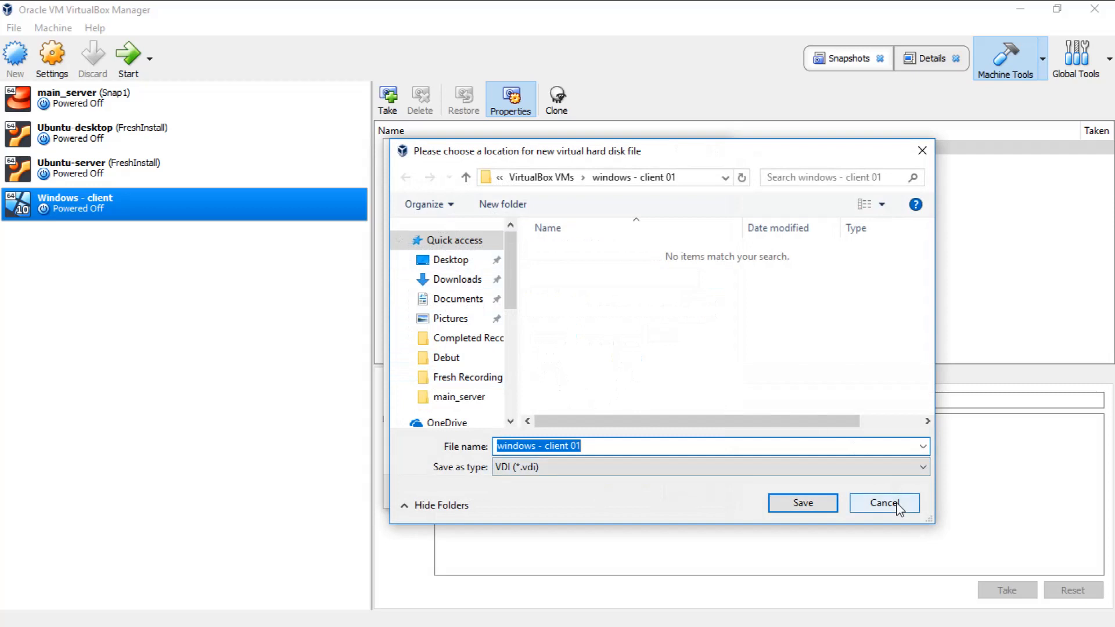
left_click(898, 509)
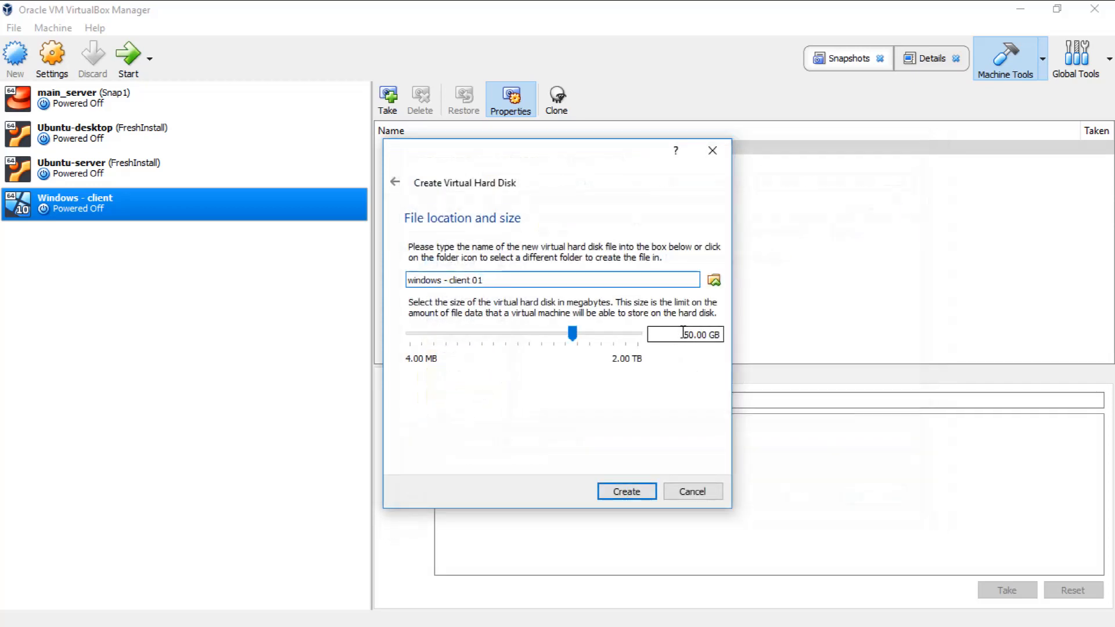
left_click(624, 491)
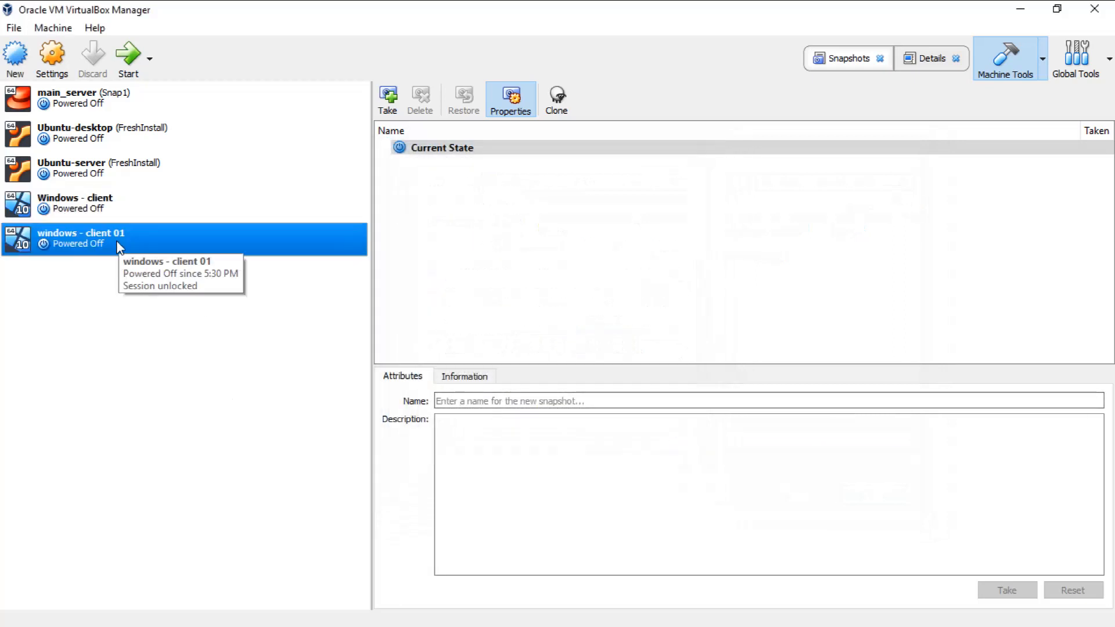
Step: Start the "windows - client 01" virtual machine
left_click(126, 67)
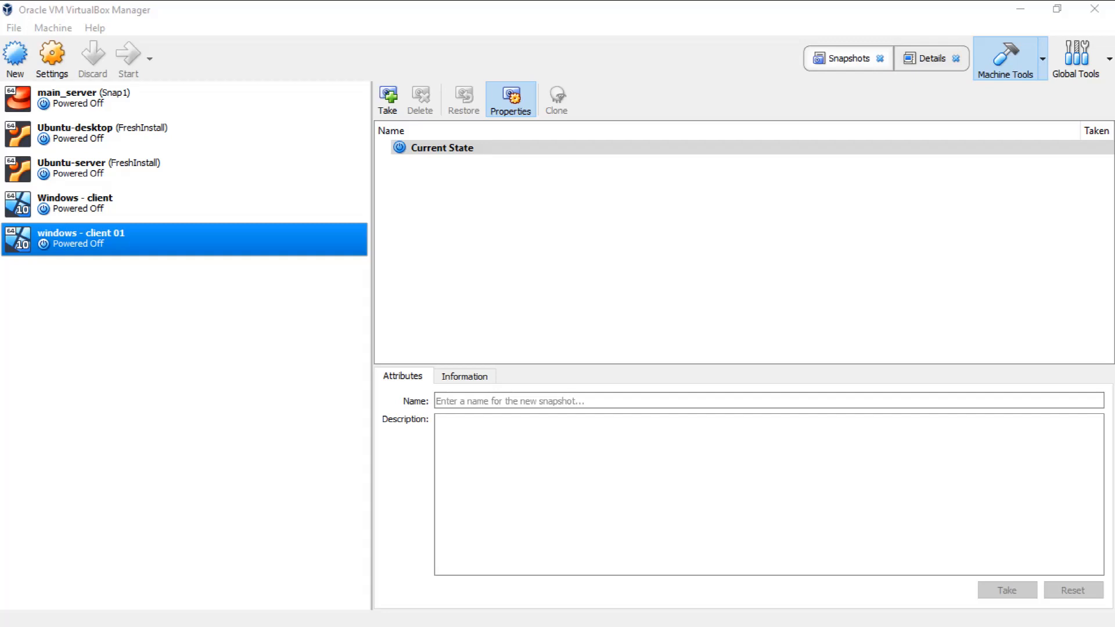
key("Return")
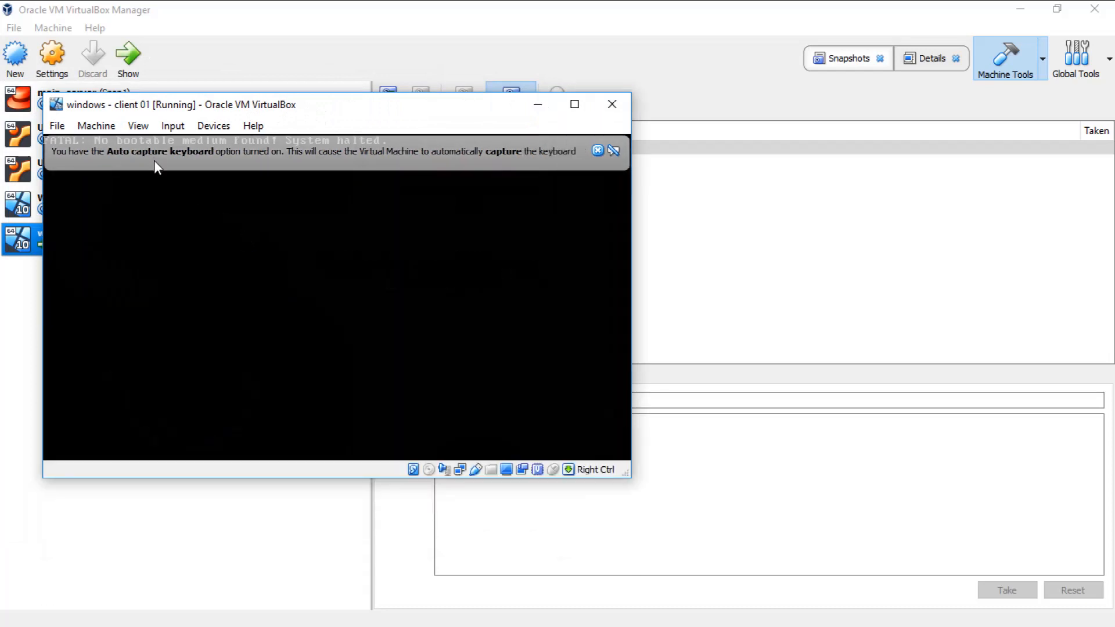
Step: Attach 17134.1.180410-1804.rs4_release_CLIENTENTERPRISEEVAL_OEMRET_x64FRE_en-us.iso from Downloads to the running machine's empty optical drive
left_click(142, 126)
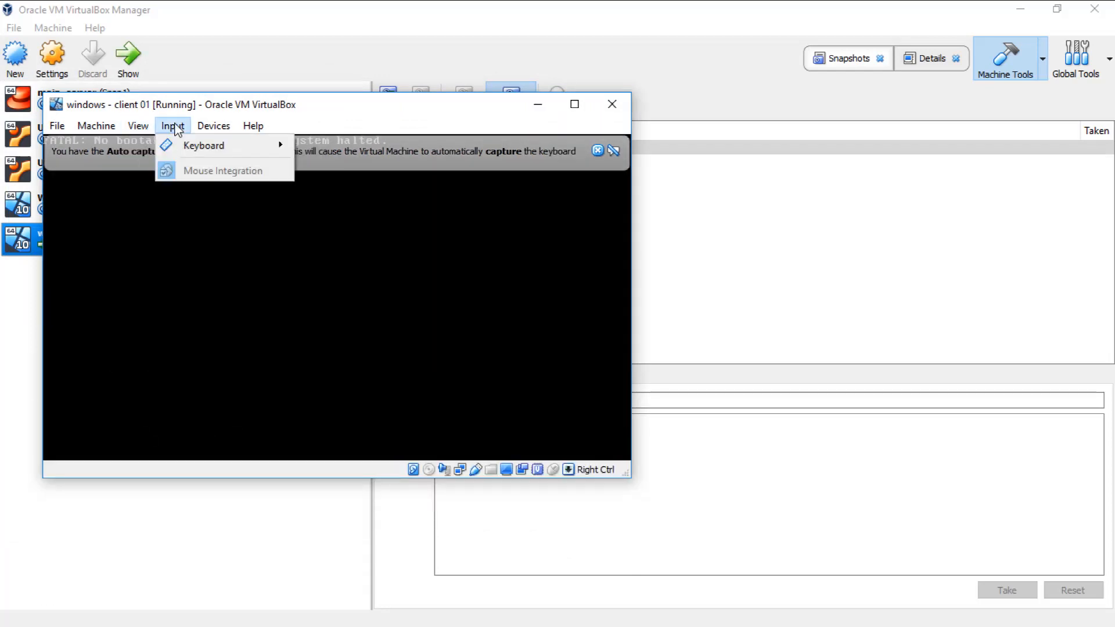
mouse_move(103, 131)
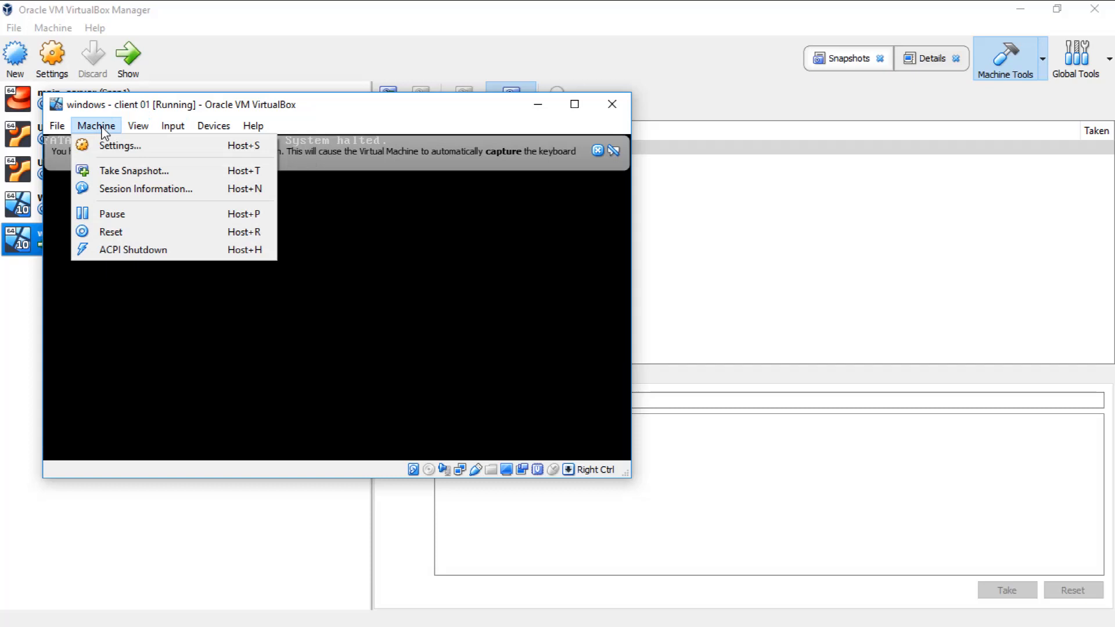
left_click(110, 145)
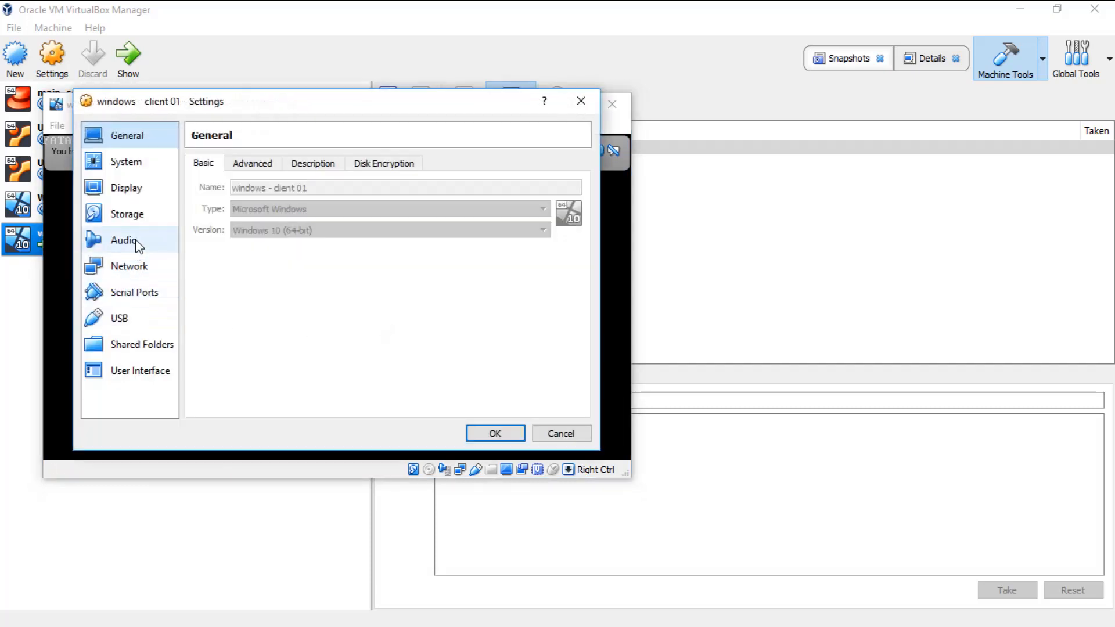
left_click(136, 220)
left_click(247, 221)
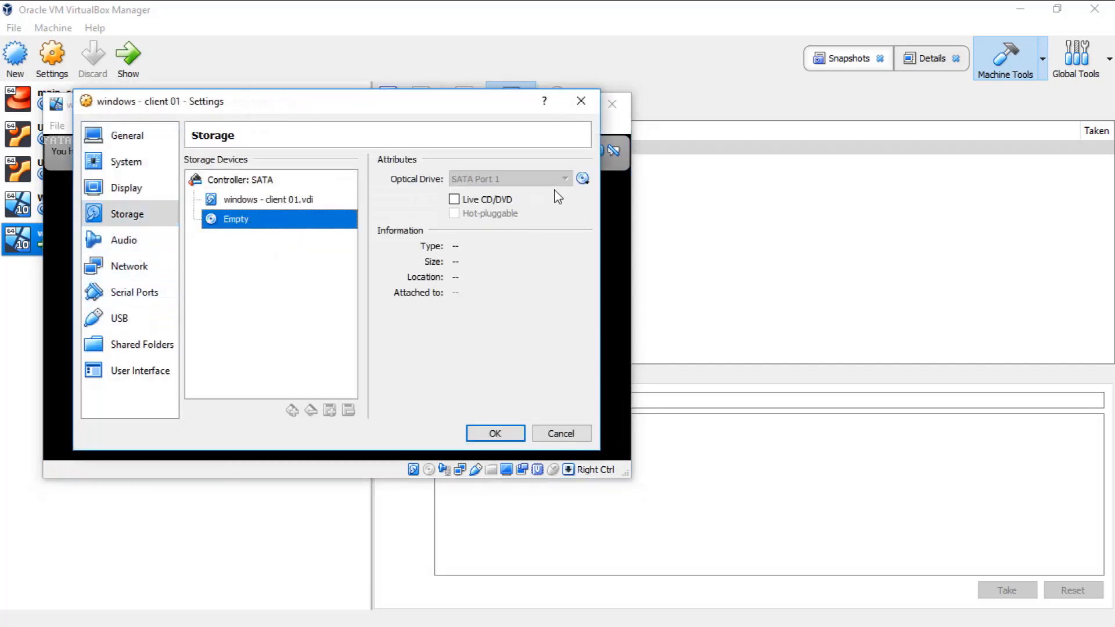
left_click(583, 178)
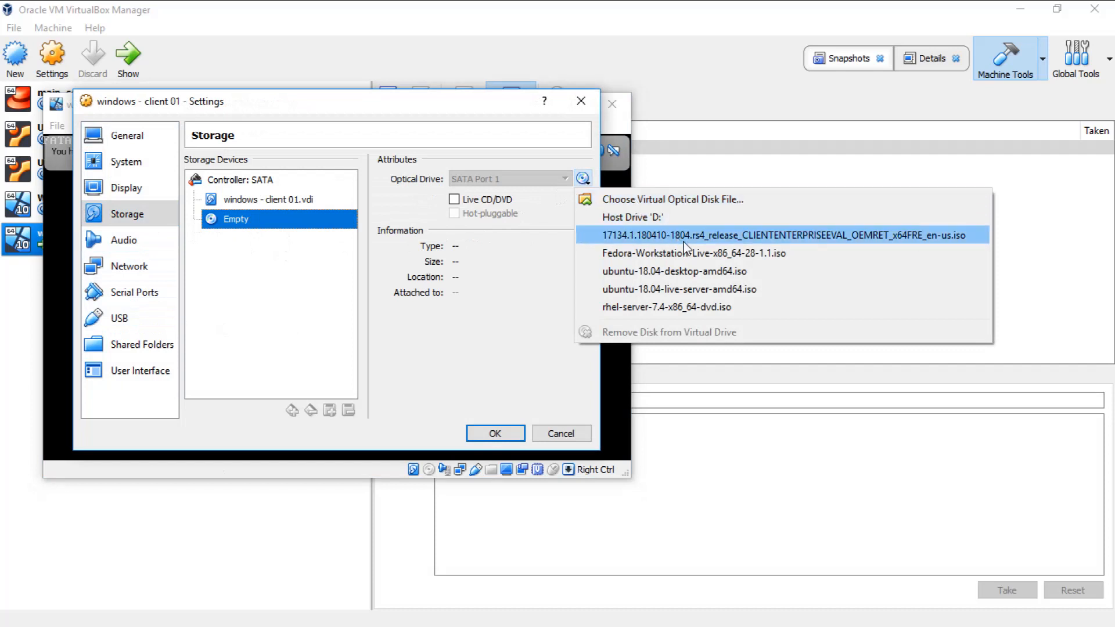
left_click(638, 199)
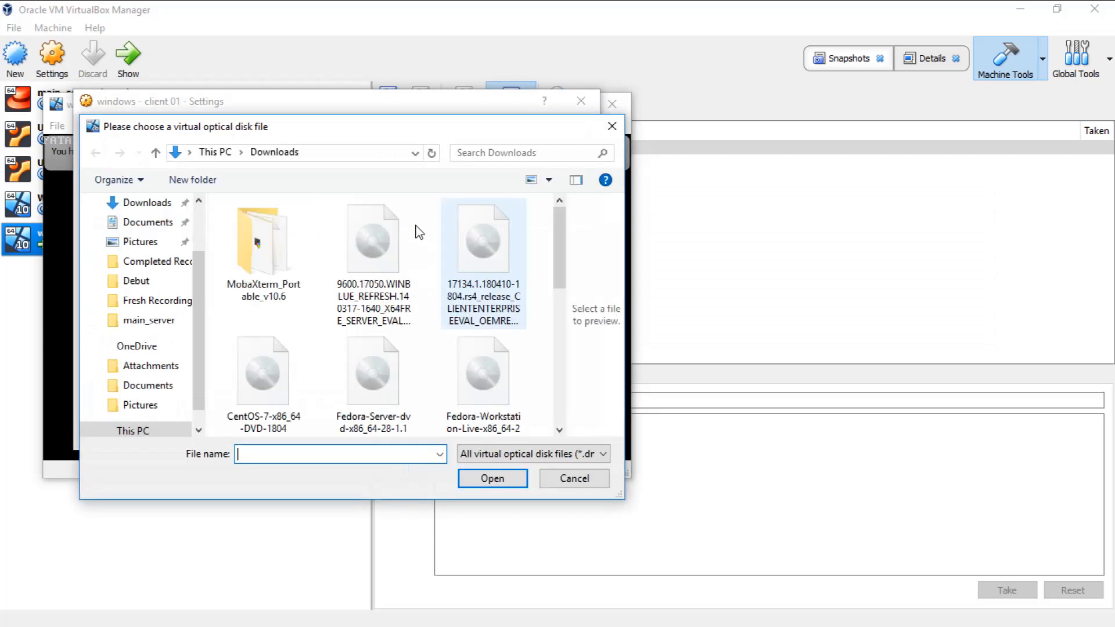
left_click(487, 249)
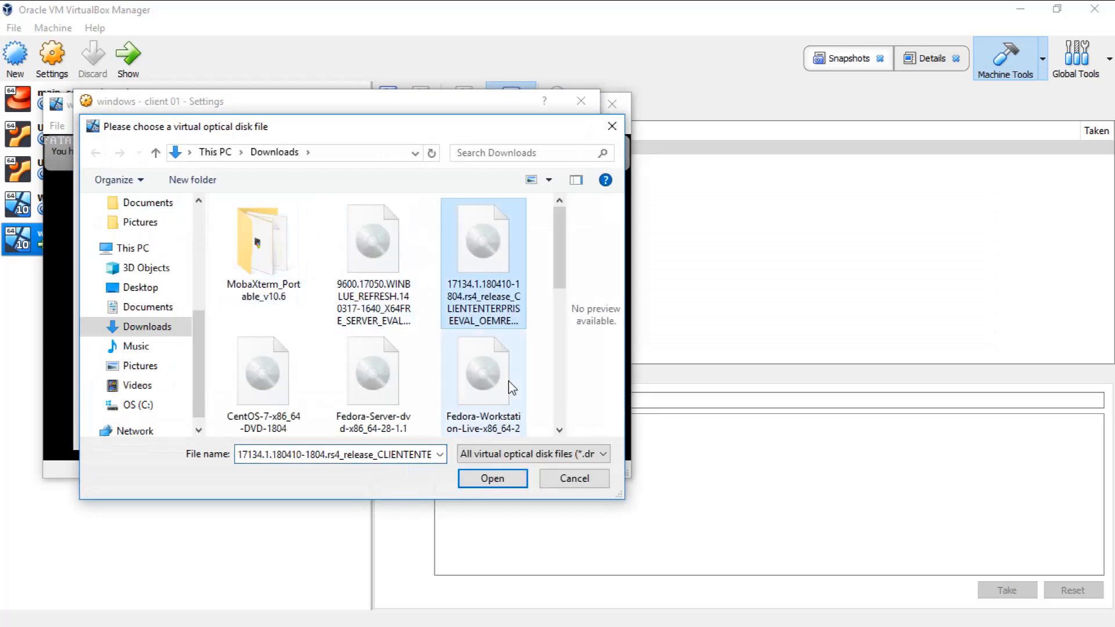
left_click(510, 479)
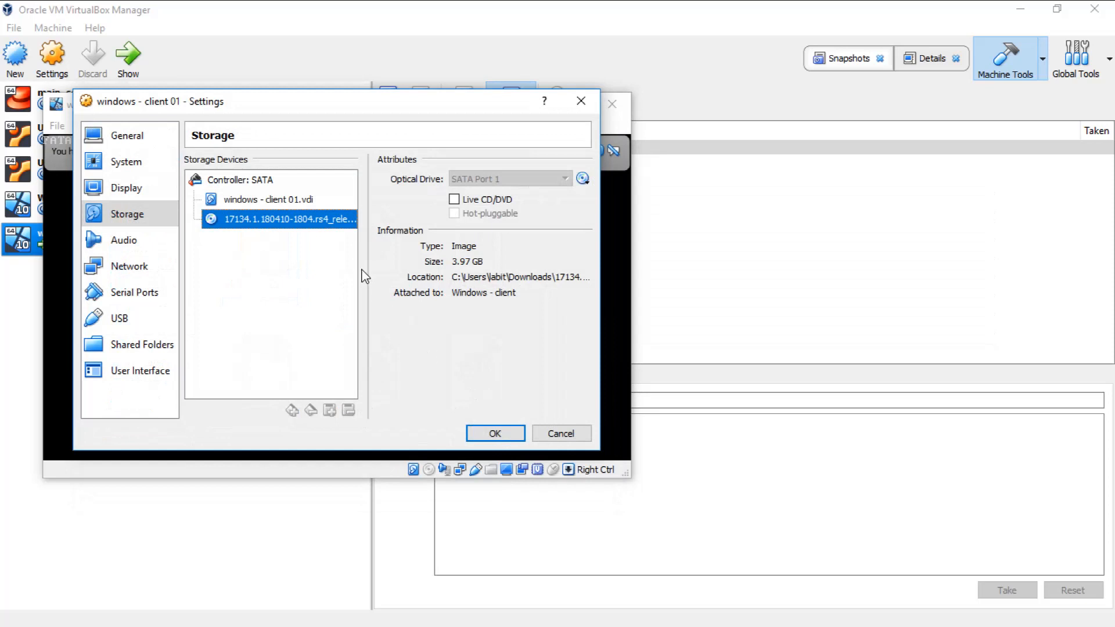
left_click(509, 437)
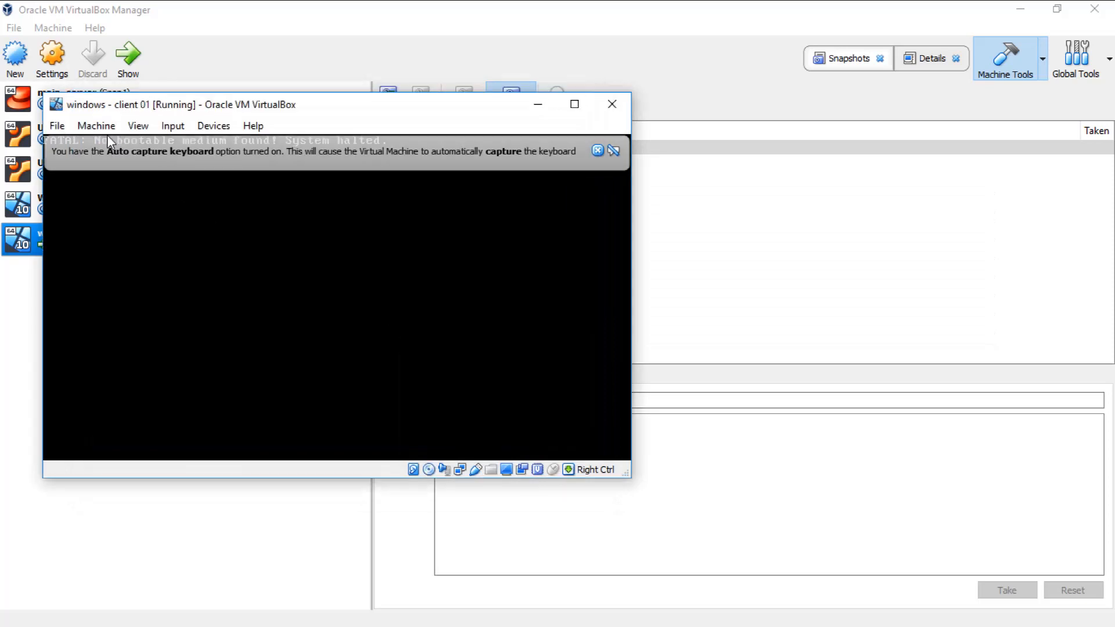
Step: Reset the running virtual machine so that it boots from the attached Windows ISO
left_click(93, 128)
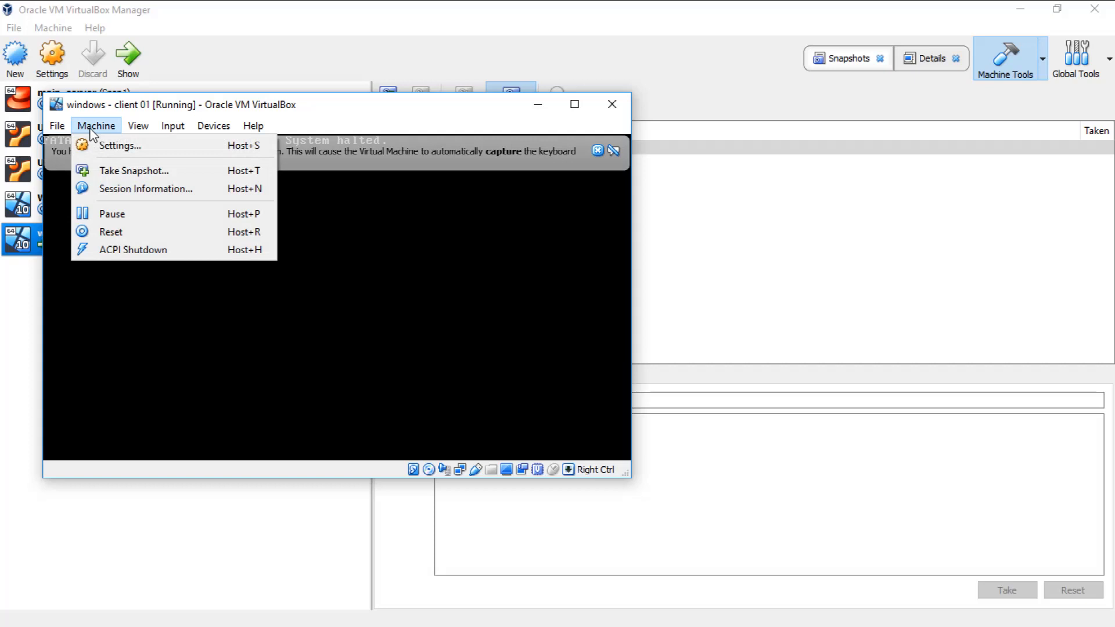
left_click(110, 233)
left_click(300, 351)
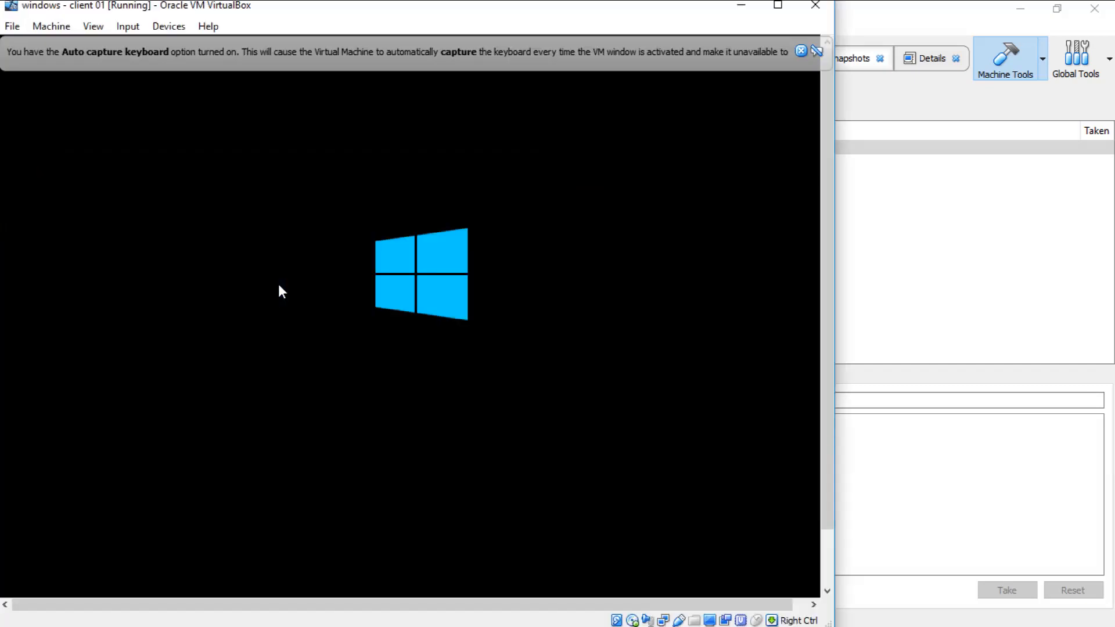
left_click_drag(282, 10, 394, 18)
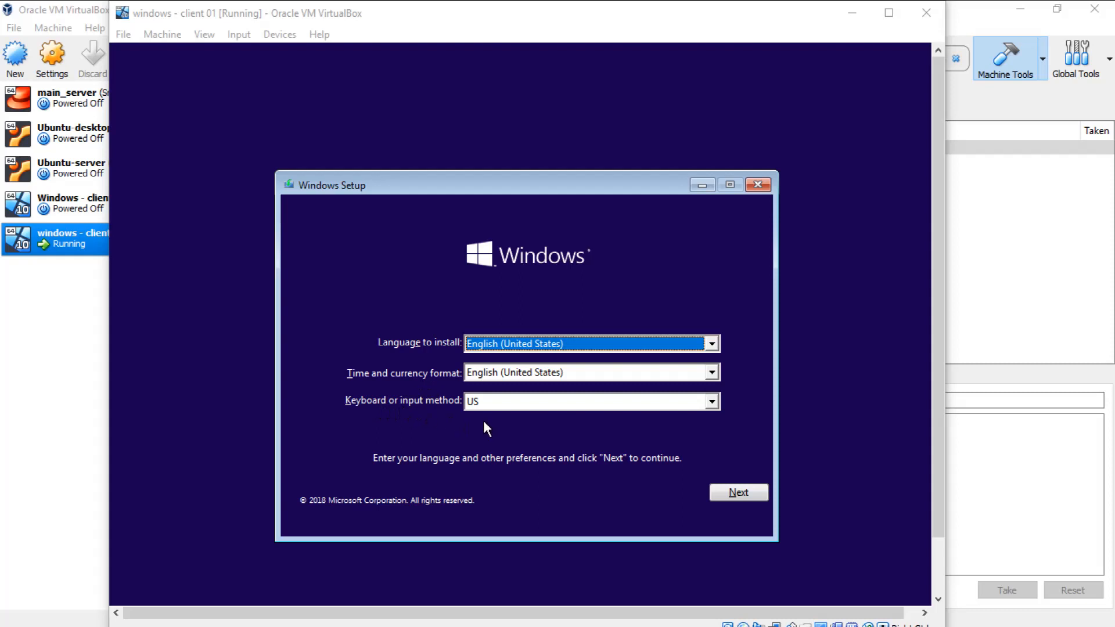
Step: Keep English (United States) and the US keyboard in Windows Setup, and start the installation
left_click(550, 407)
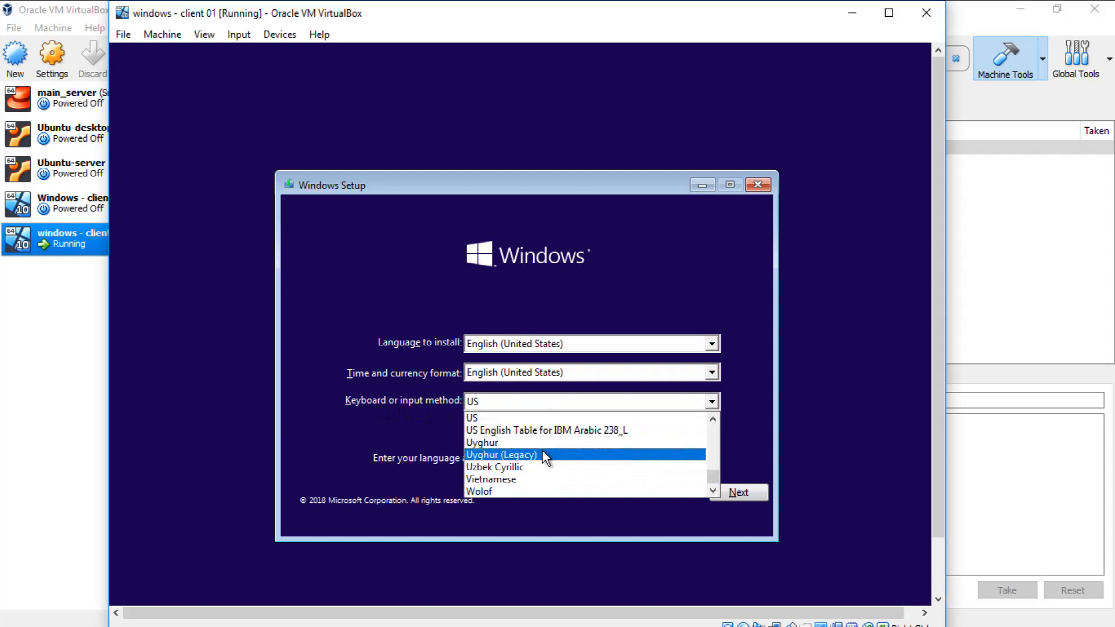
scroll(535, 469, "down", 1)
scroll(535, 467, "up", 2)
left_click(395, 428)
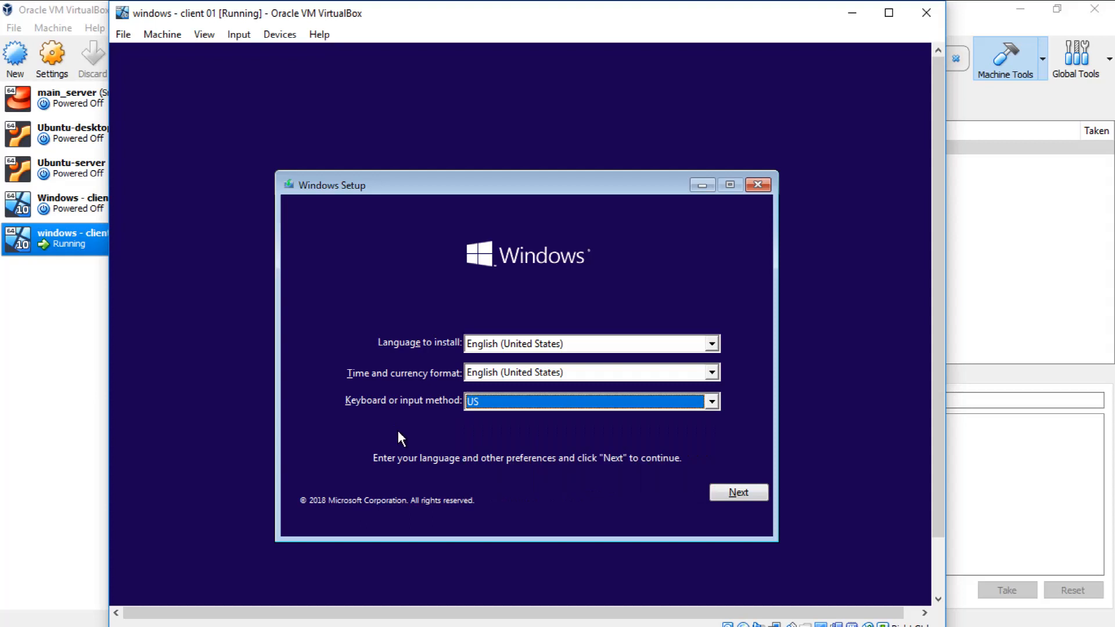
left_click(720, 495)
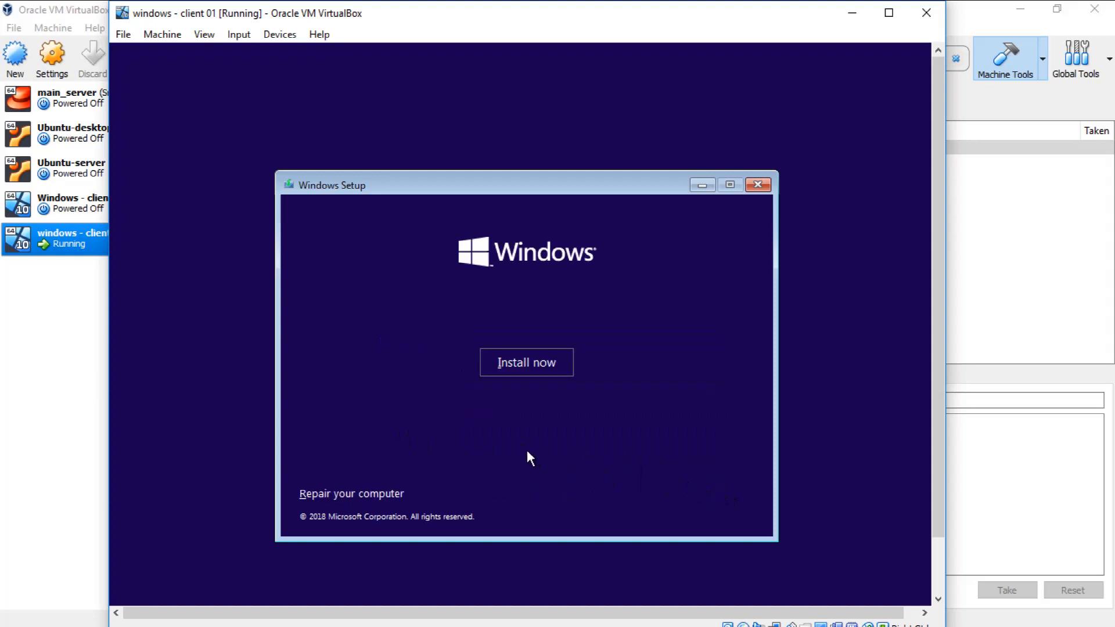
left_click(527, 373)
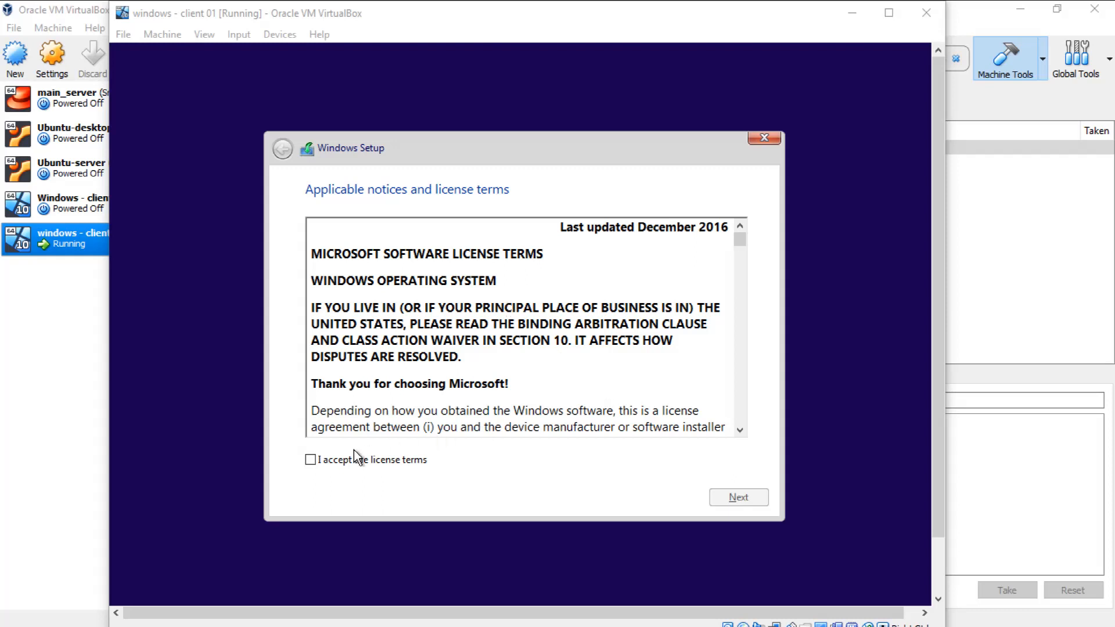
Step: Accept the Windows license terms and continue the setup
left_click(308, 464)
left_click(309, 463)
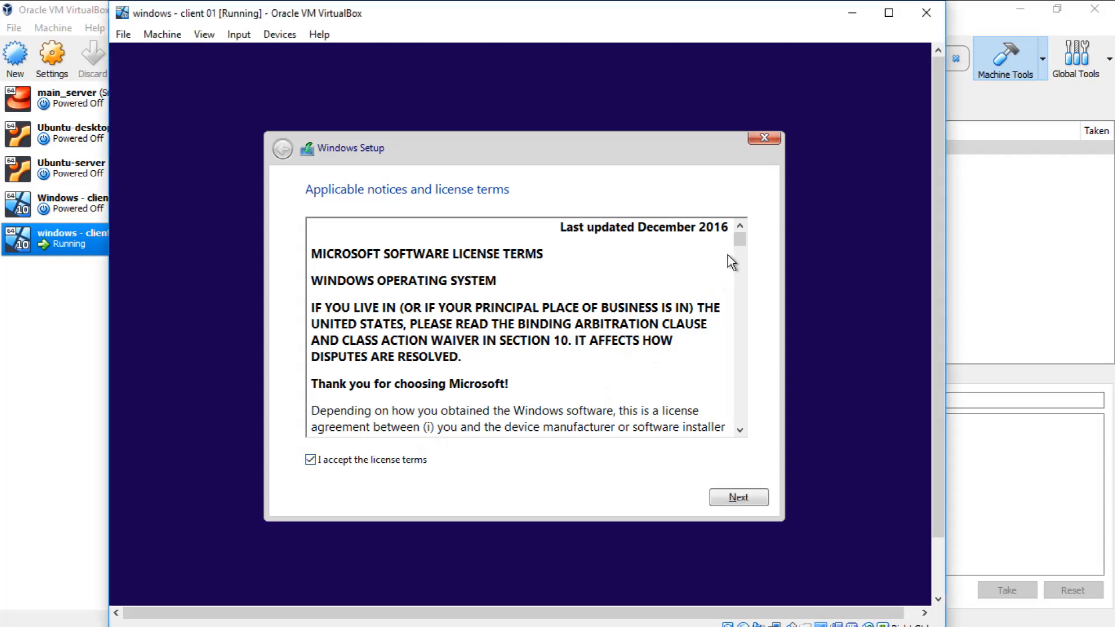
left_click_drag(736, 244, 740, 260)
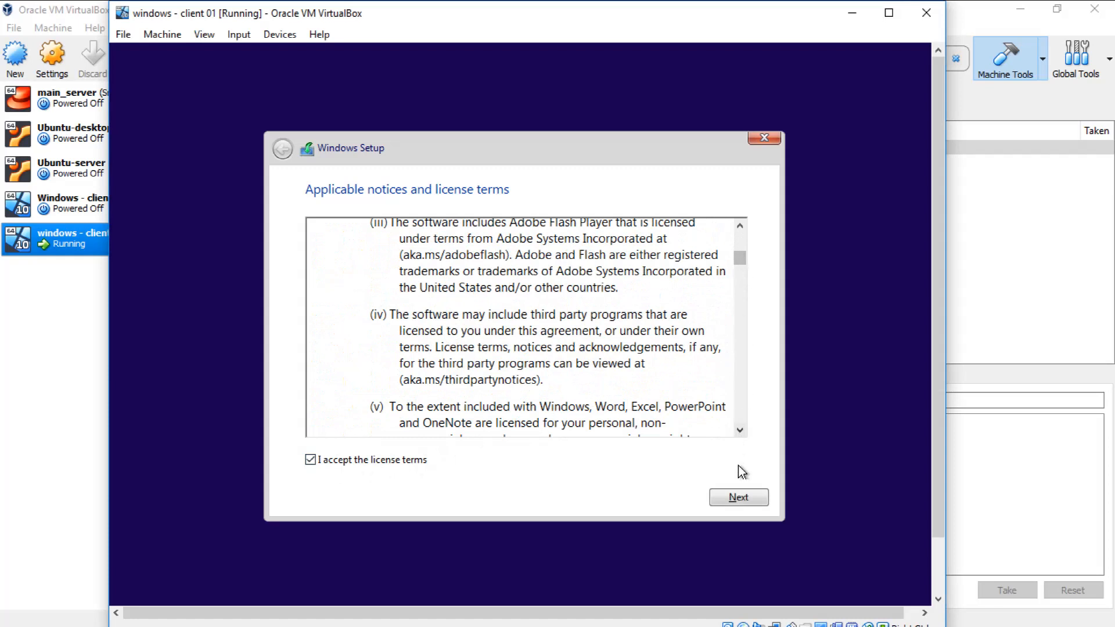
left_click(742, 497)
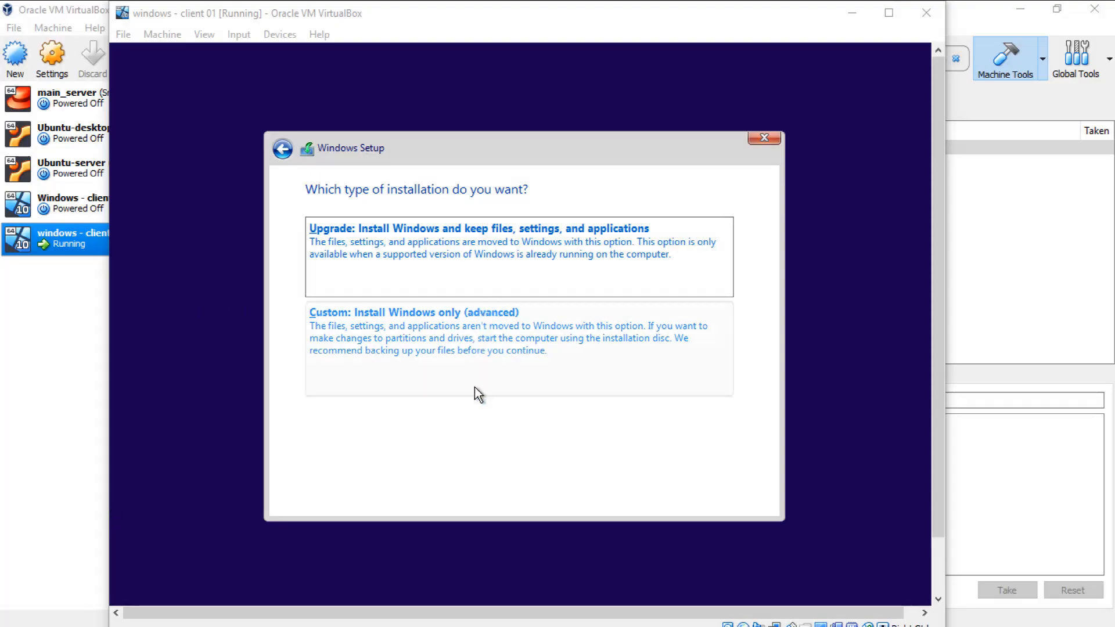
Step: Choose the custom Windows-only installation and install to the whole Drive 0 Unallocated Space without creating a partition manually
left_click(465, 340)
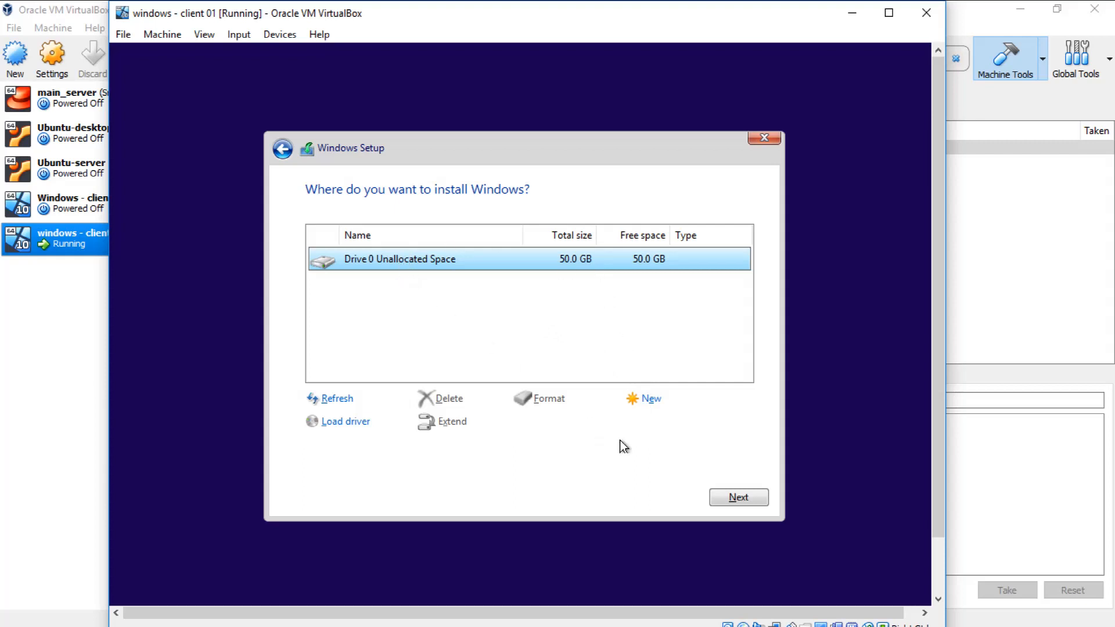
left_click(649, 400)
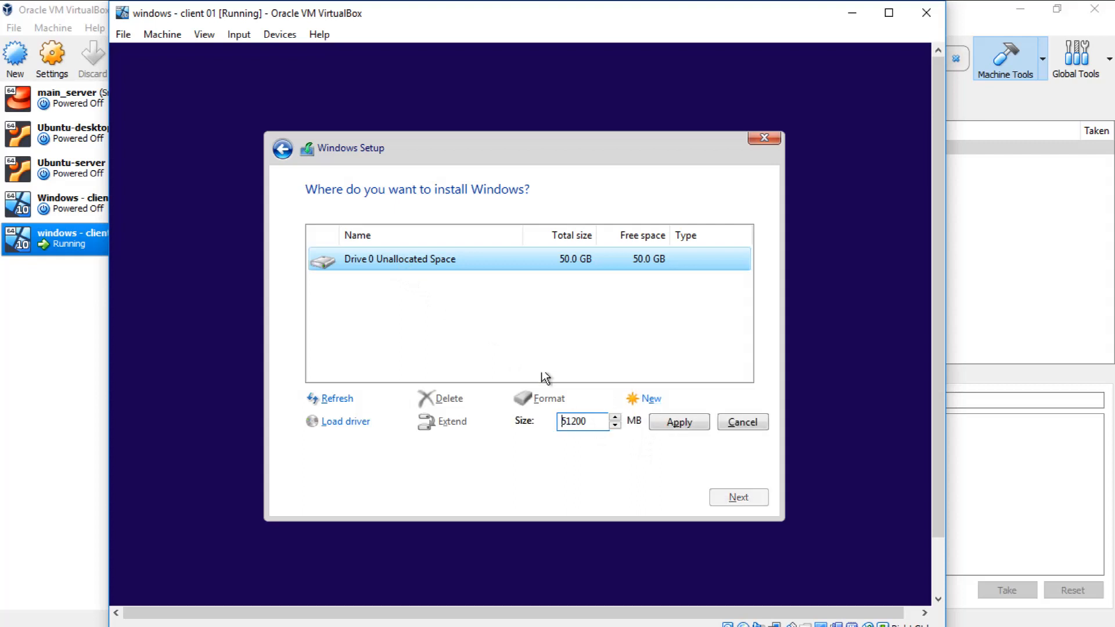
left_click(729, 423)
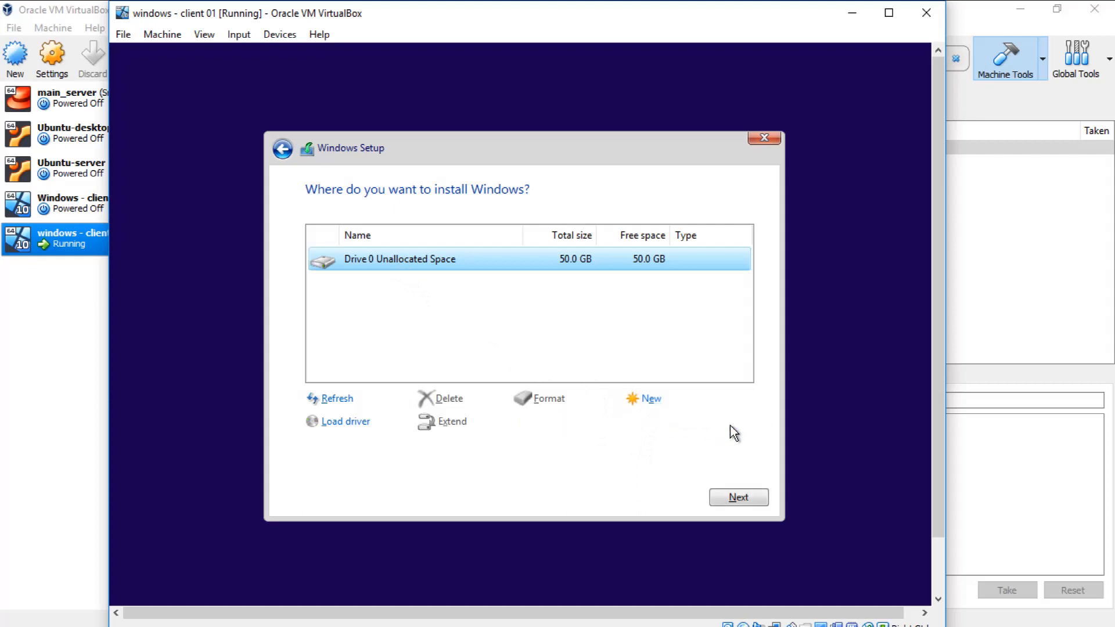
left_click(743, 498)
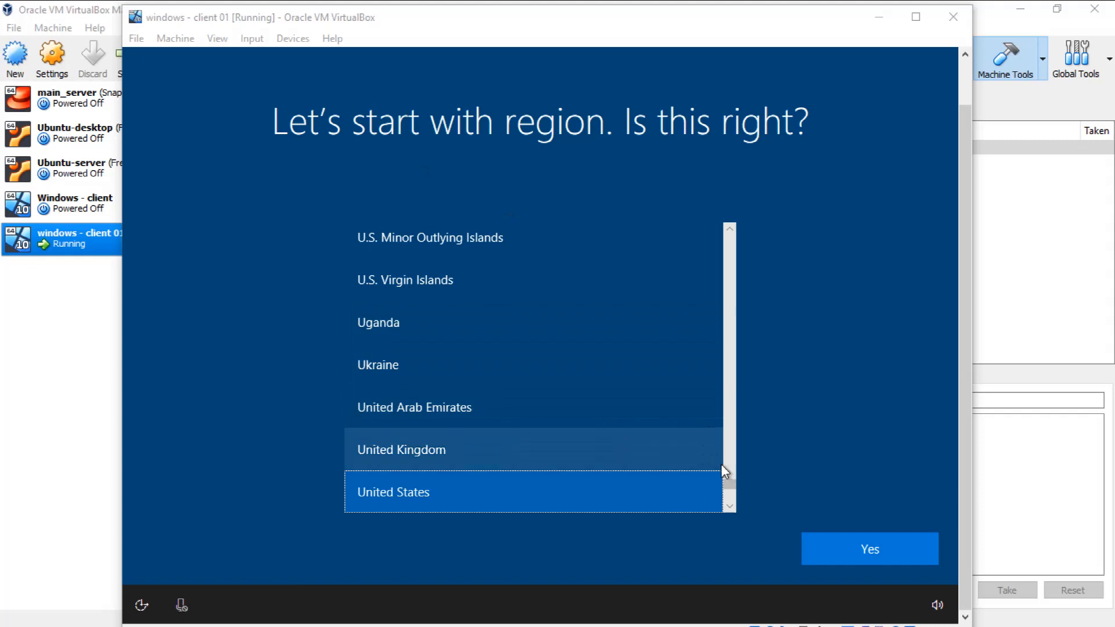
Step: Choose another region from the list in the Windows first-run setup and confirm it
left_click_drag(730, 483, 737, 249)
left_click(406, 350)
left_click(846, 555)
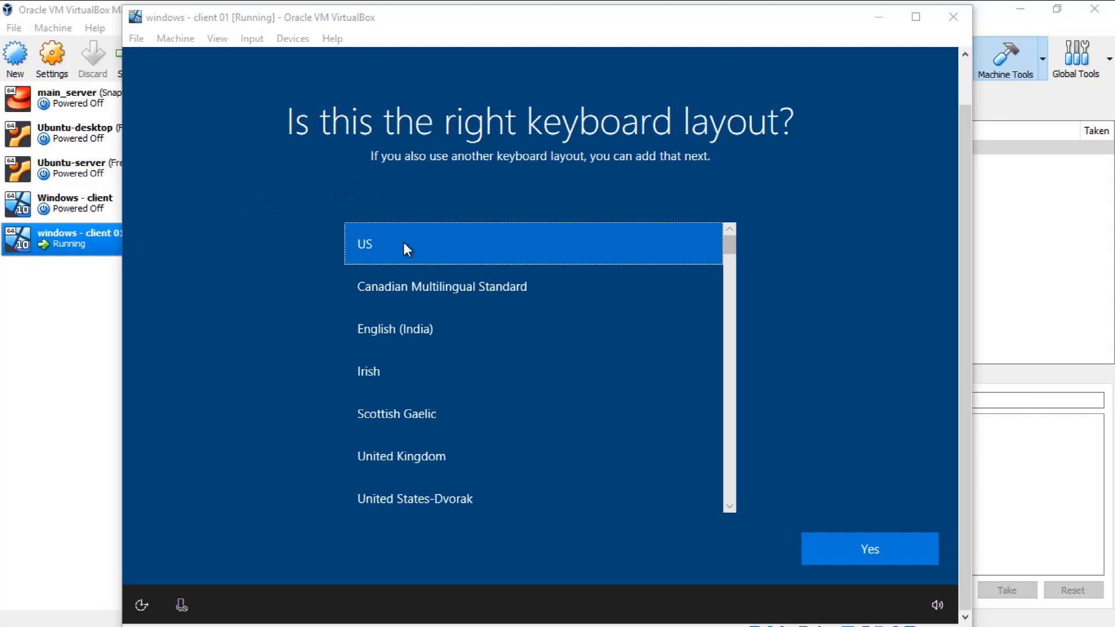
Step: Confirm US as the keyboard layout and skip adding a second one
left_click(486, 457)
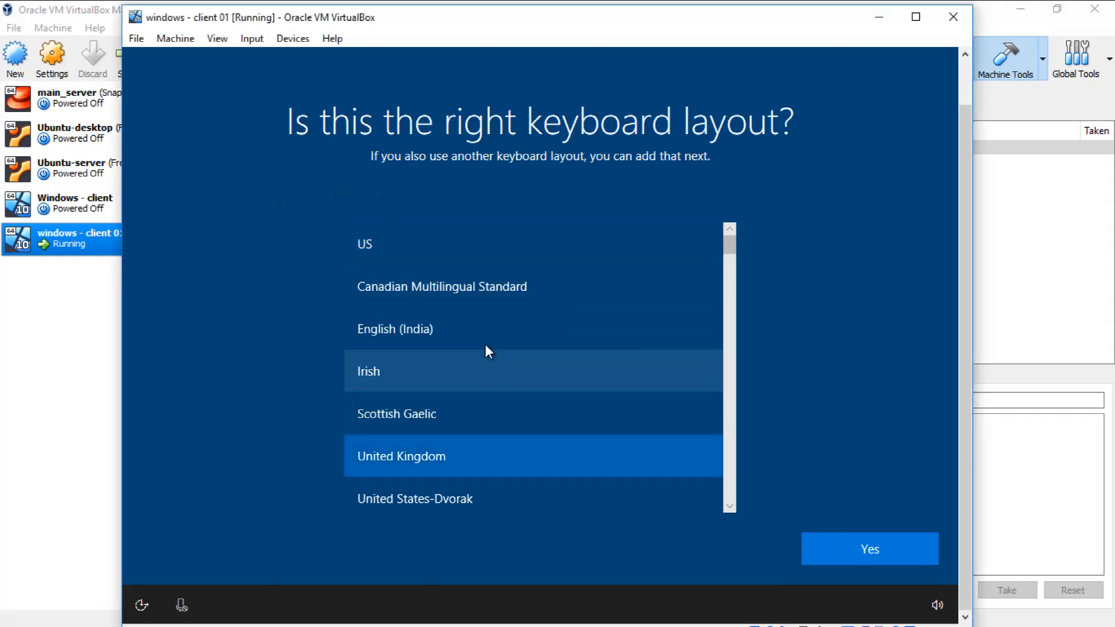
left_click(460, 255)
left_click(849, 544)
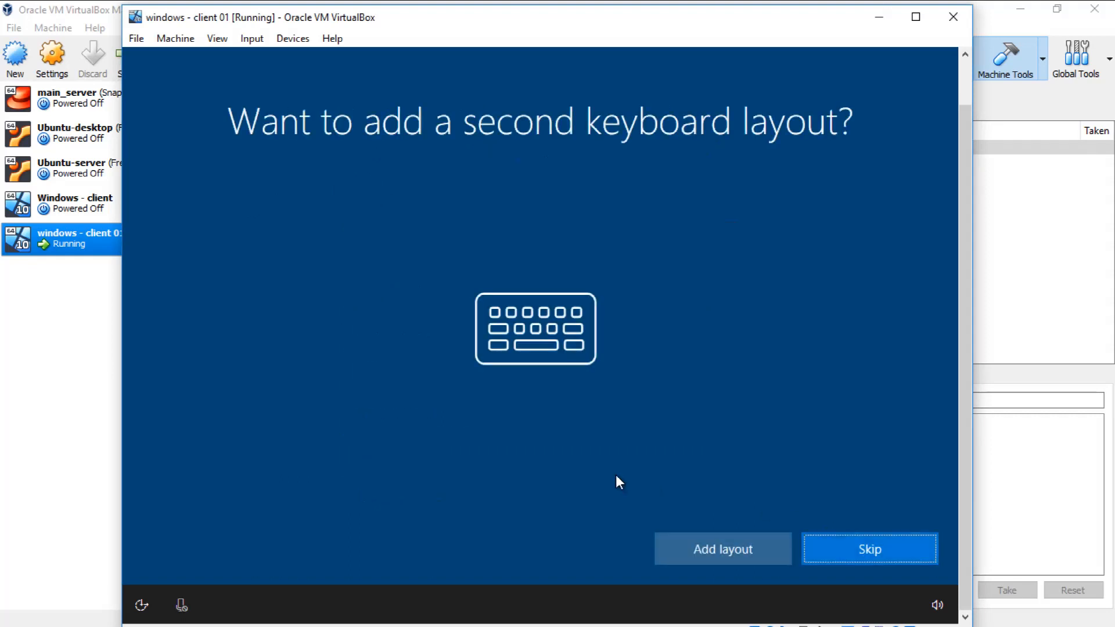
left_click(828, 552)
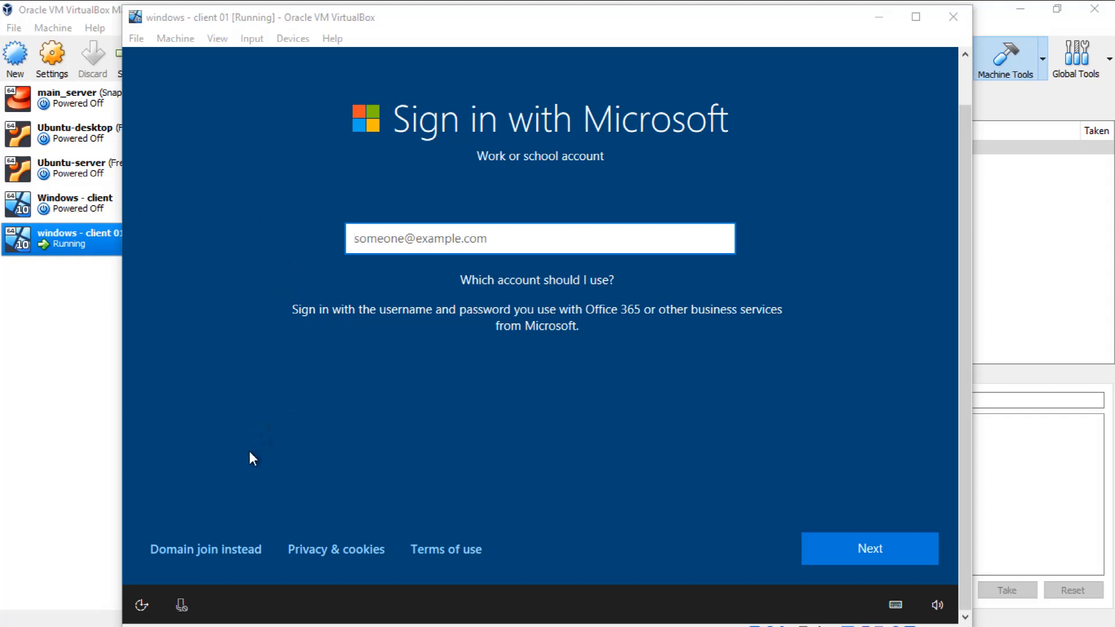
Step: Try to sign in to the work or school account by entering the account's e-mail address
left_click(205, 551)
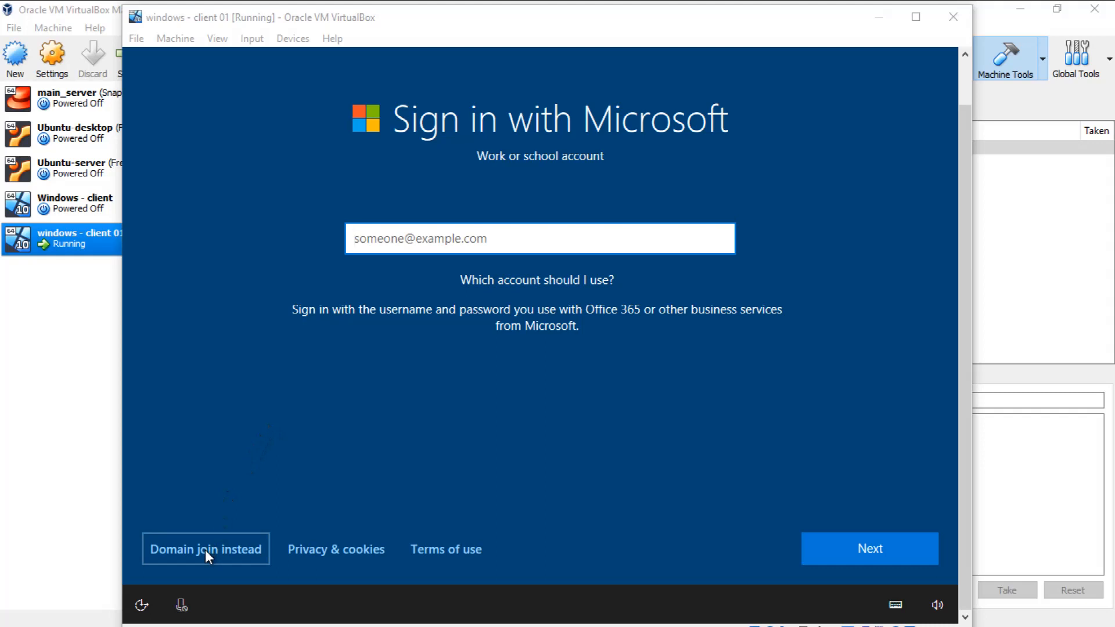
left_click(396, 244)
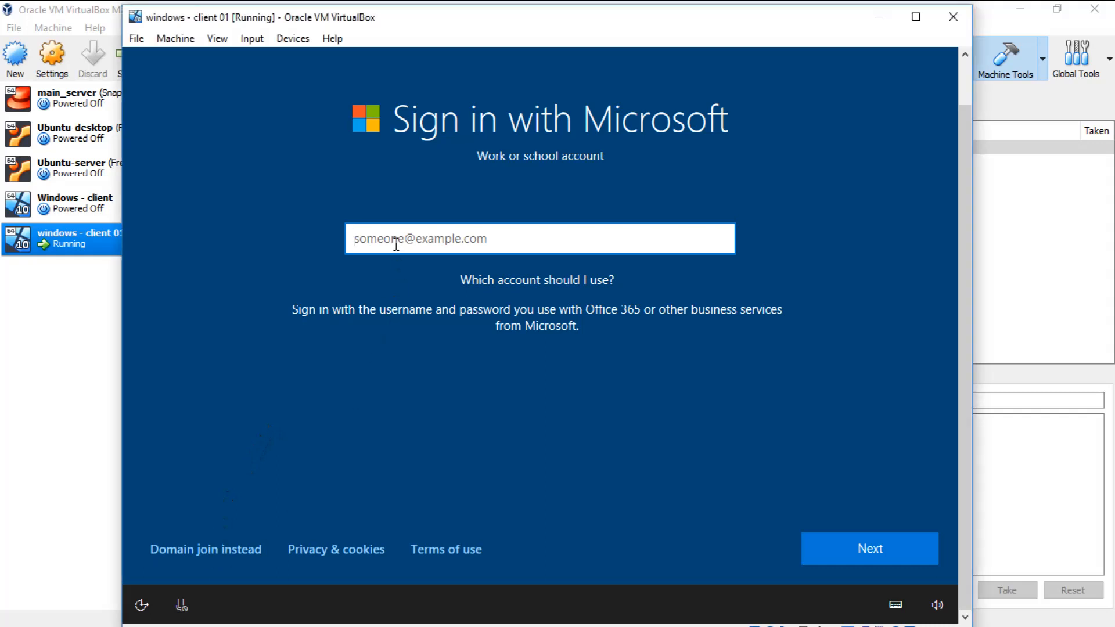
type("vikas.")
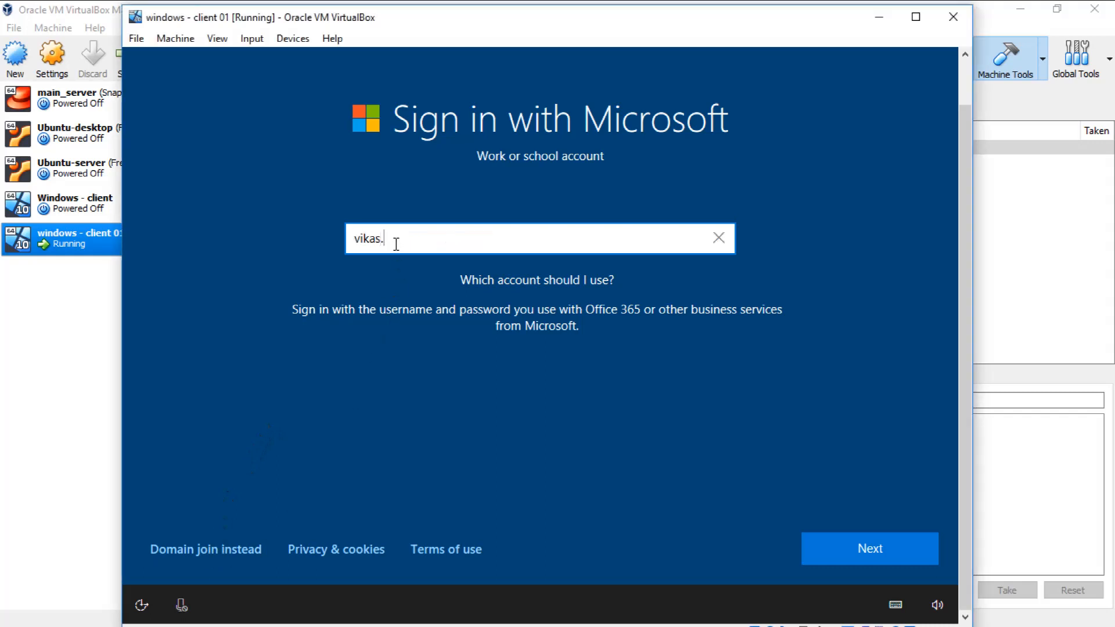
key("BackSpace")
key("BackSpace")
key("BackSpace")
key("BackSpace")
key("BackSpace")
type("kabit")
key("BackSpace")
key("BackSpace")
key("BackSpace")
key("BackSpace")
key("BackSpace")
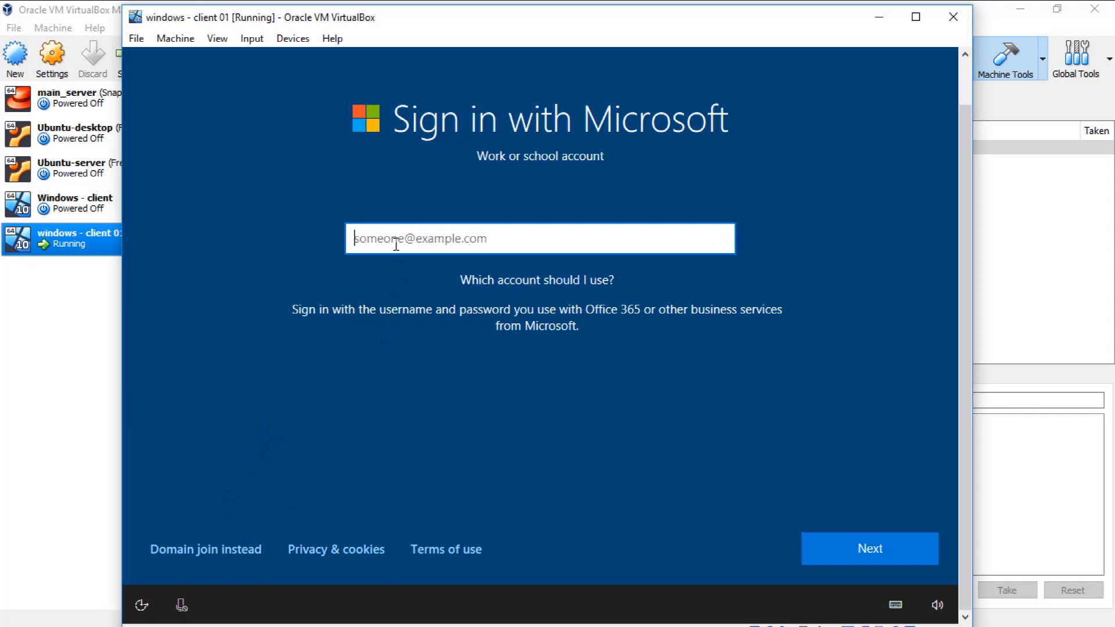
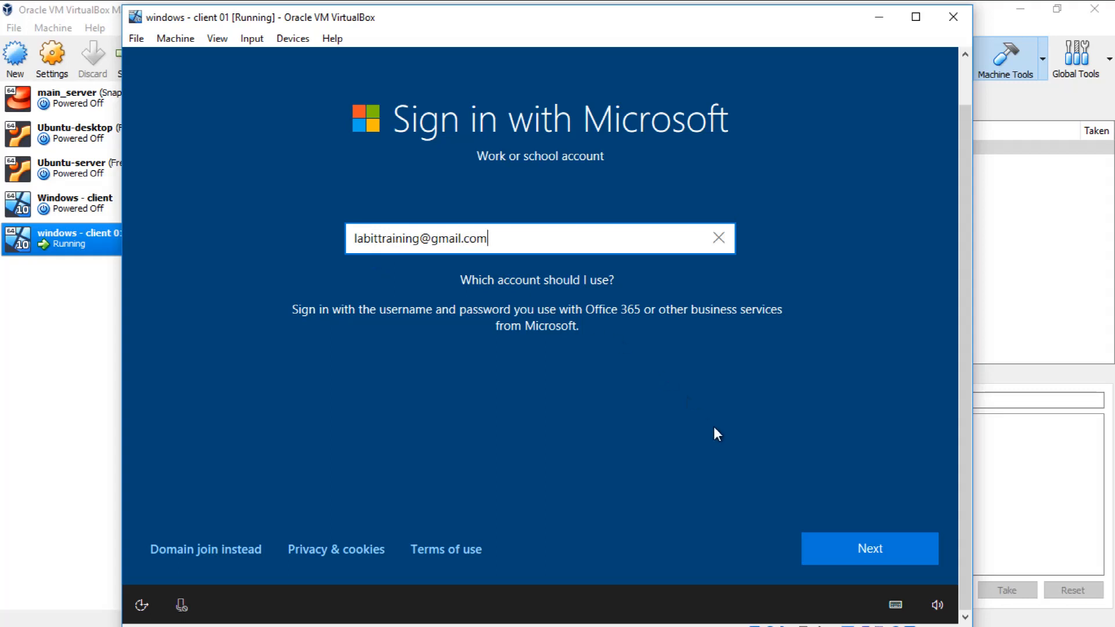
left_click(851, 548)
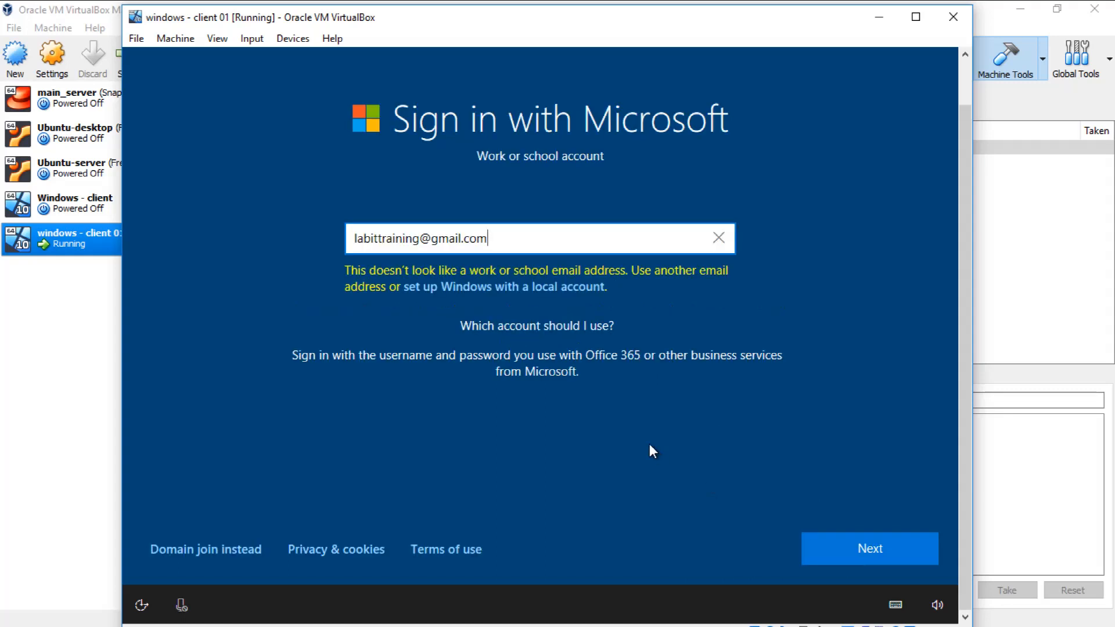
Step: Choose to set up Windows with a local account instead of the work or school account
left_click(516, 296)
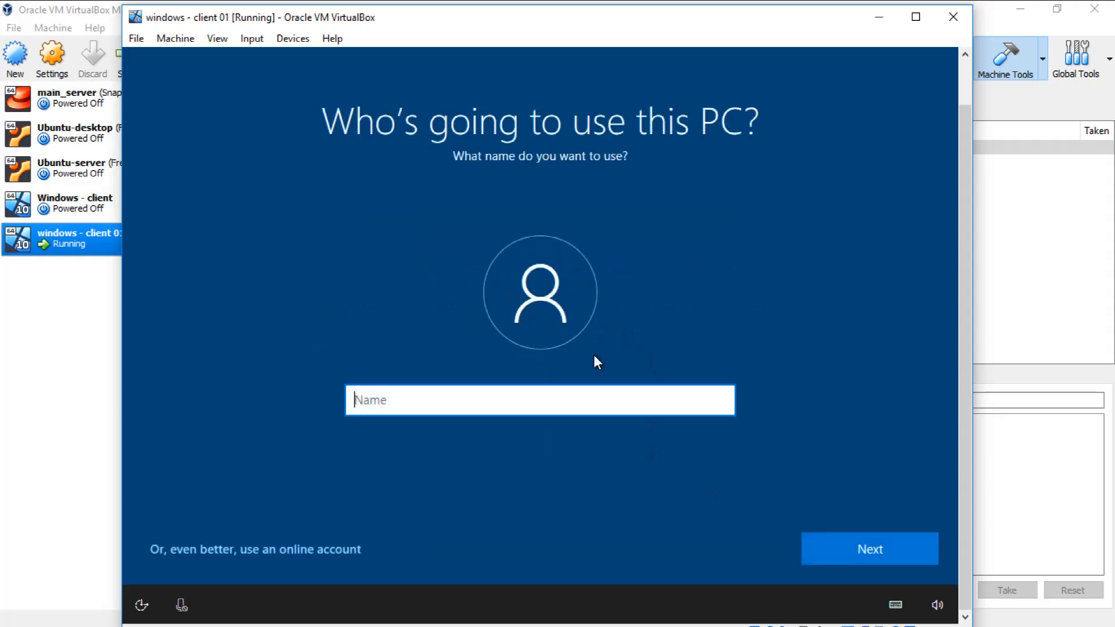
Step: Name the local account Labit, then create and confirm its account password
type("Labit")
left_click(818, 551)
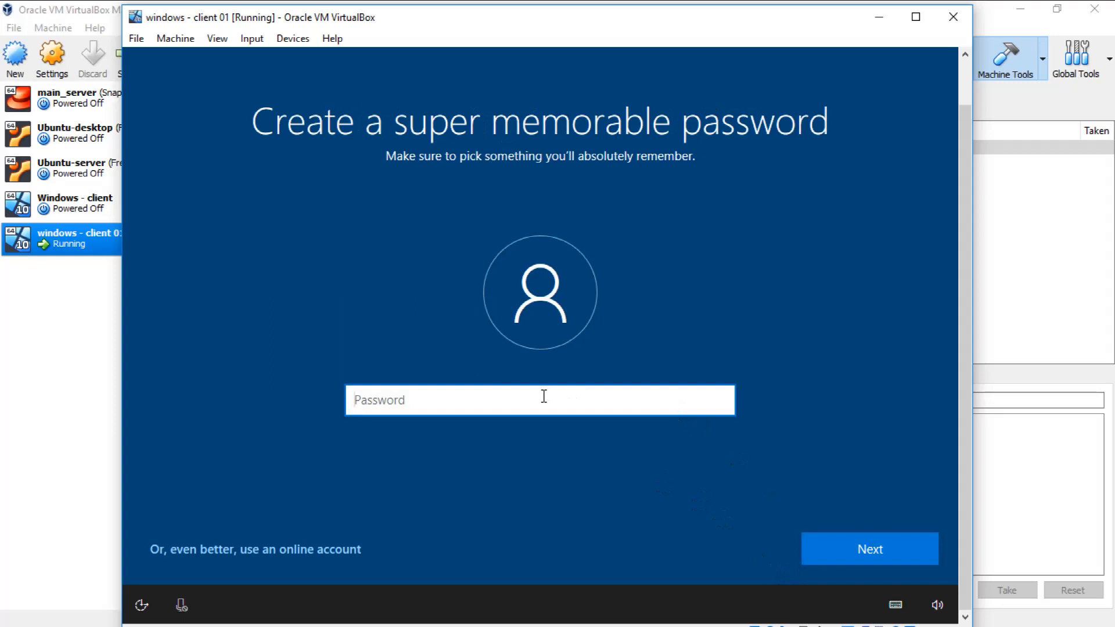
key("Return")
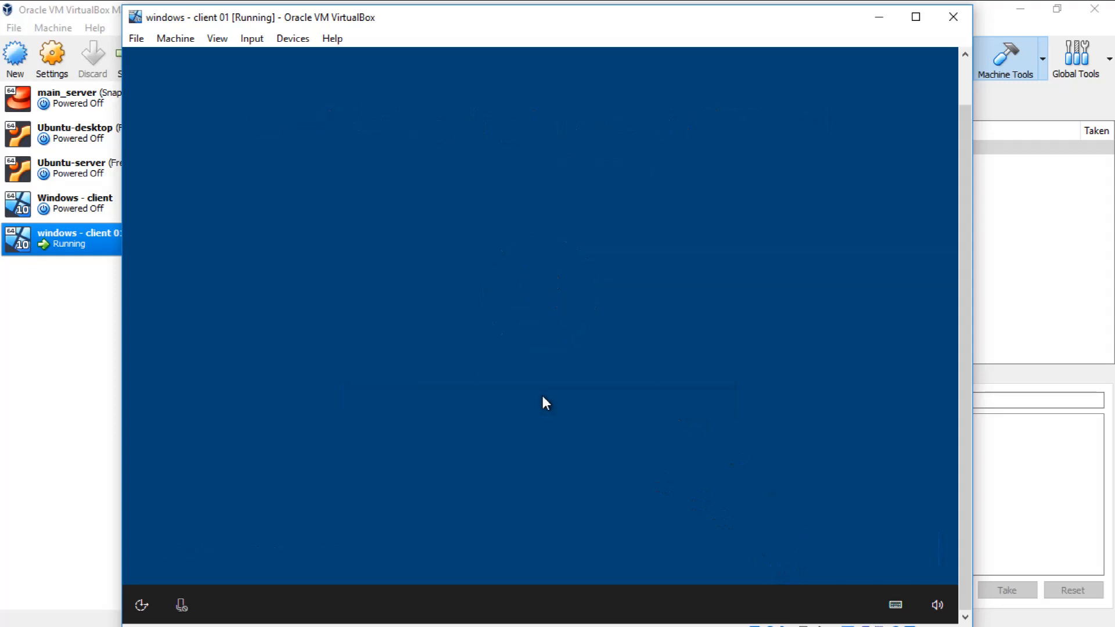
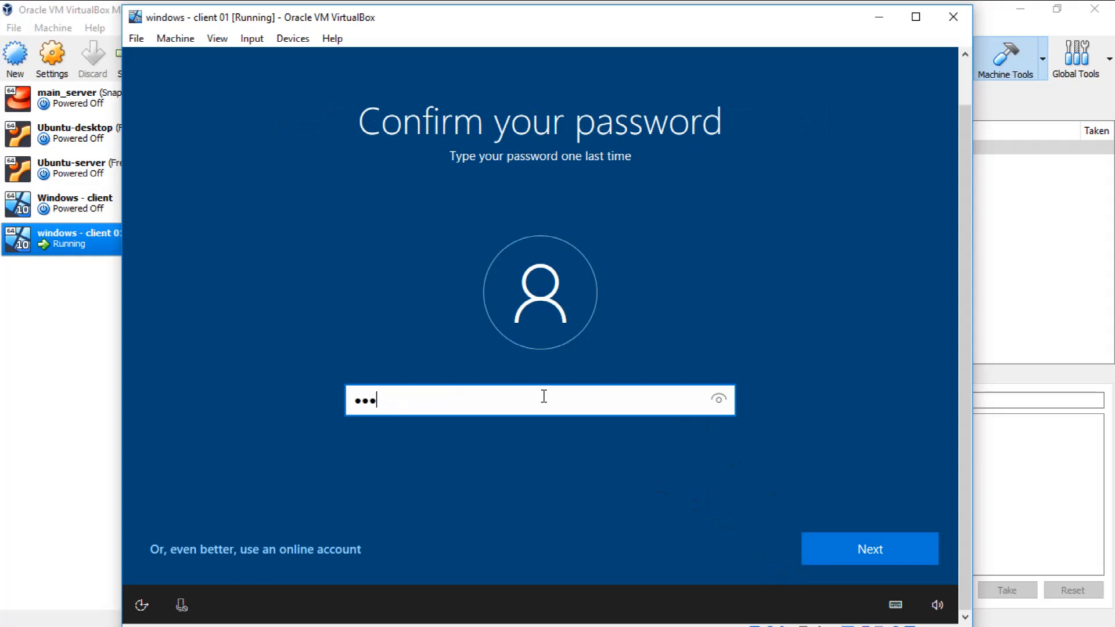
key("Return")
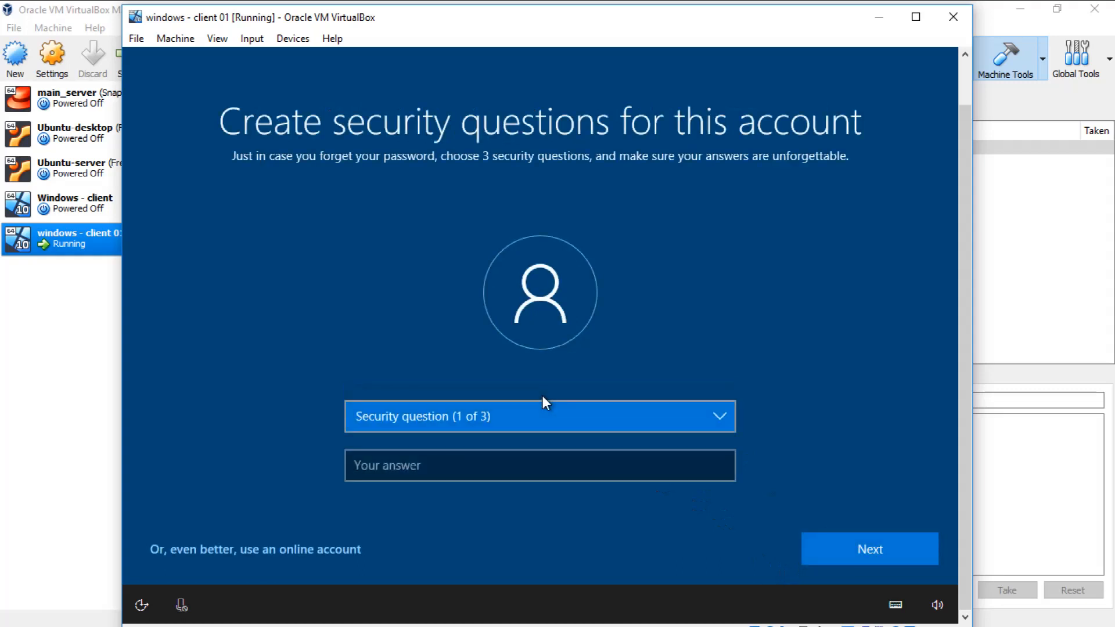
Step: Choose the first pet's name as the first security question, enter the security answer and continue
left_click(552, 420)
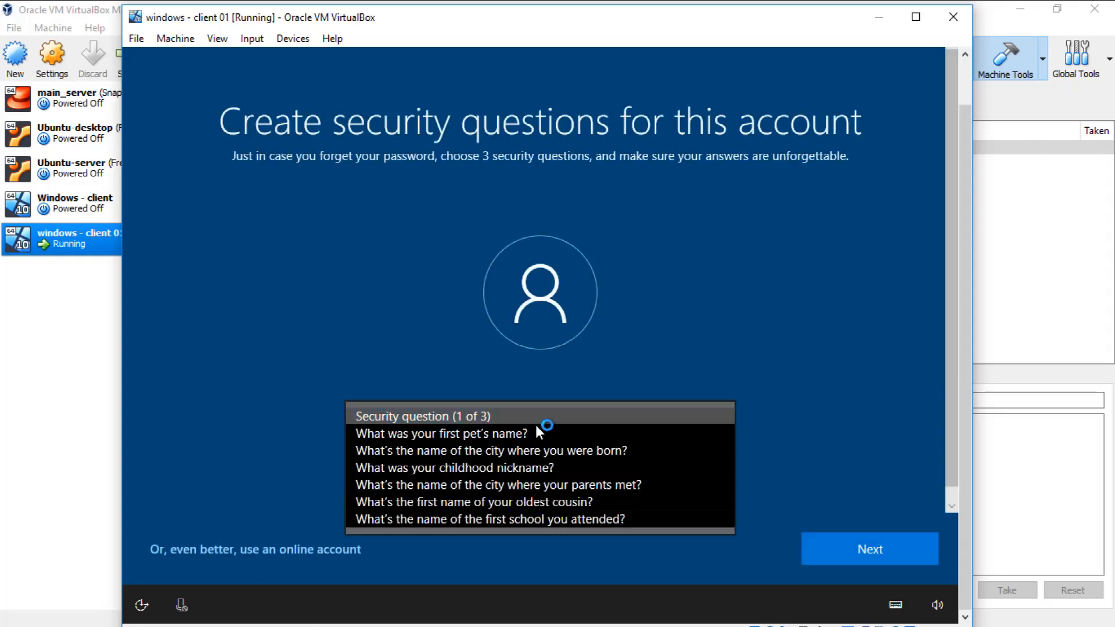
left_click(524, 436)
left_click(382, 467)
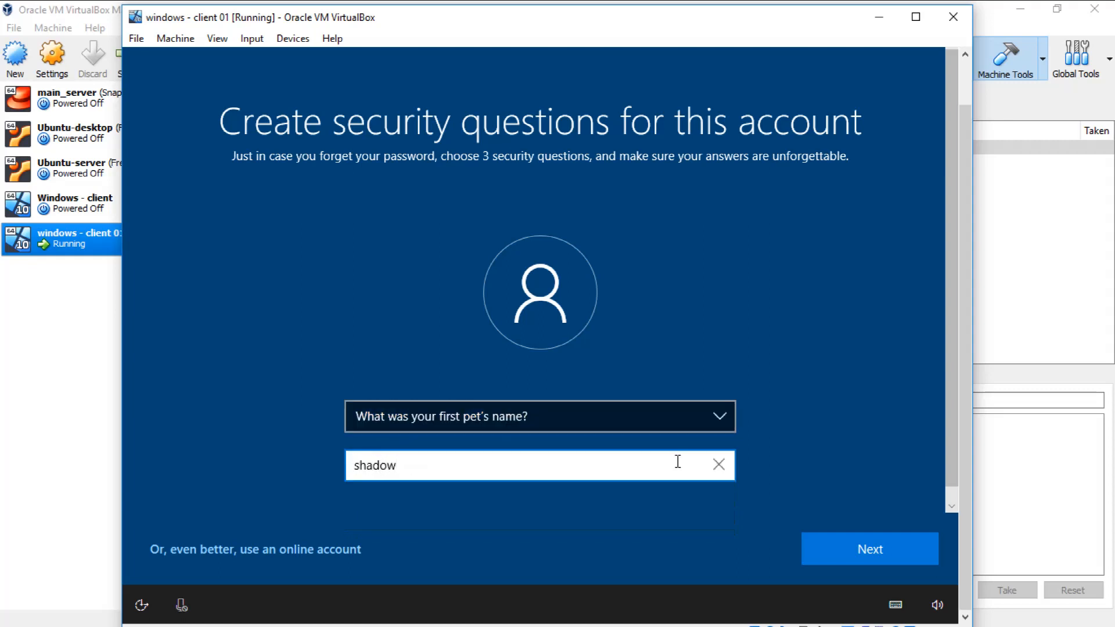
left_click(907, 553)
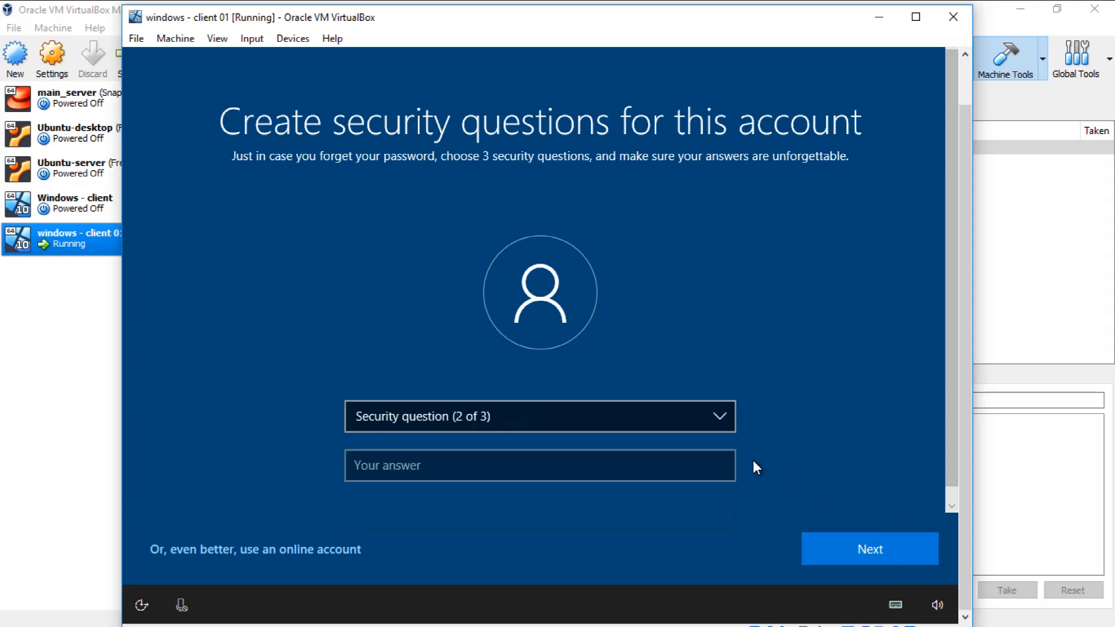
Step: Choose the childhood nickname as the second security question, enter the security answer and continue
left_click(513, 417)
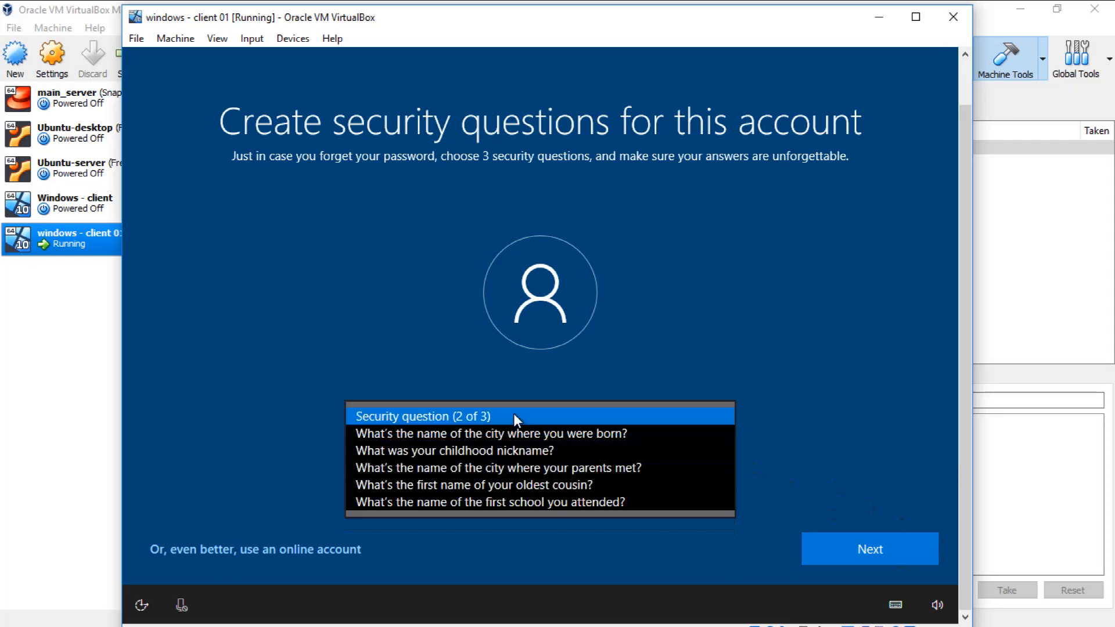
left_click(508, 452)
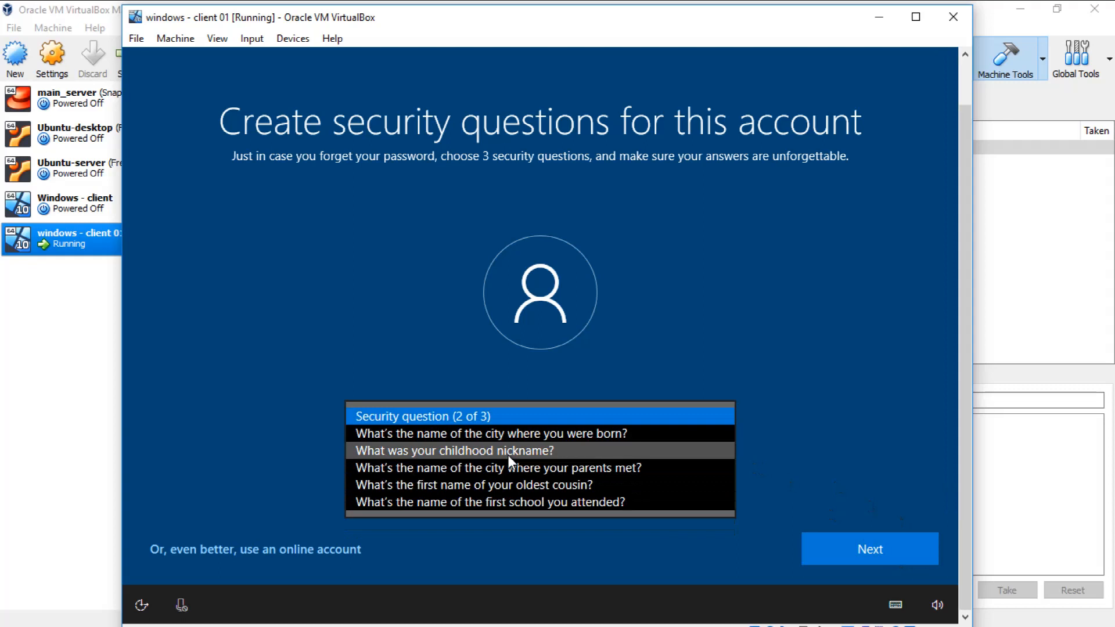
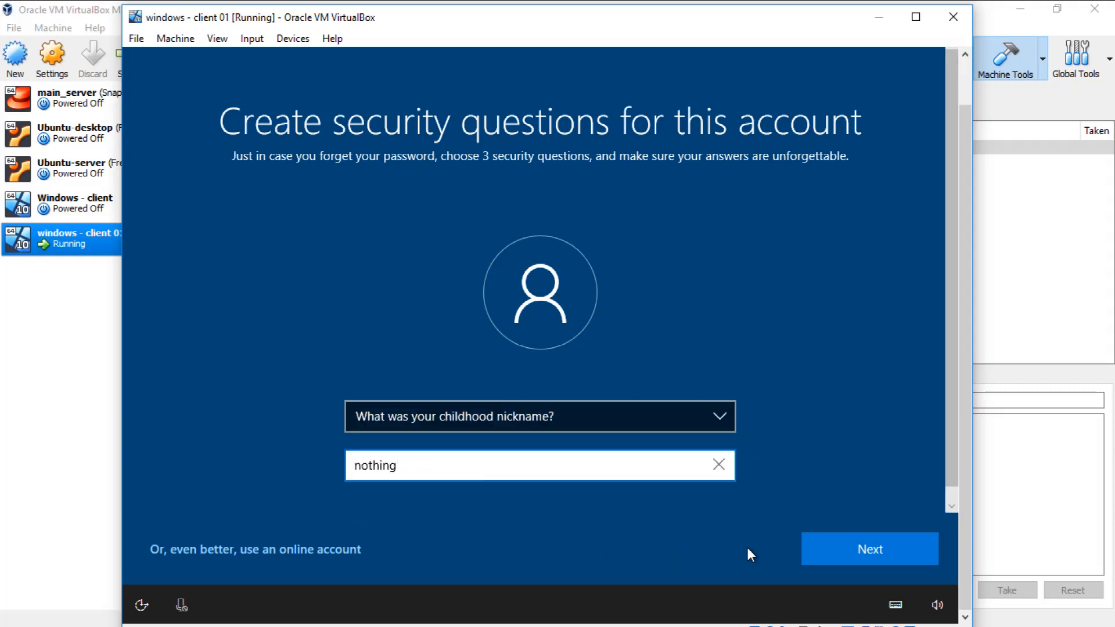
left_click(828, 548)
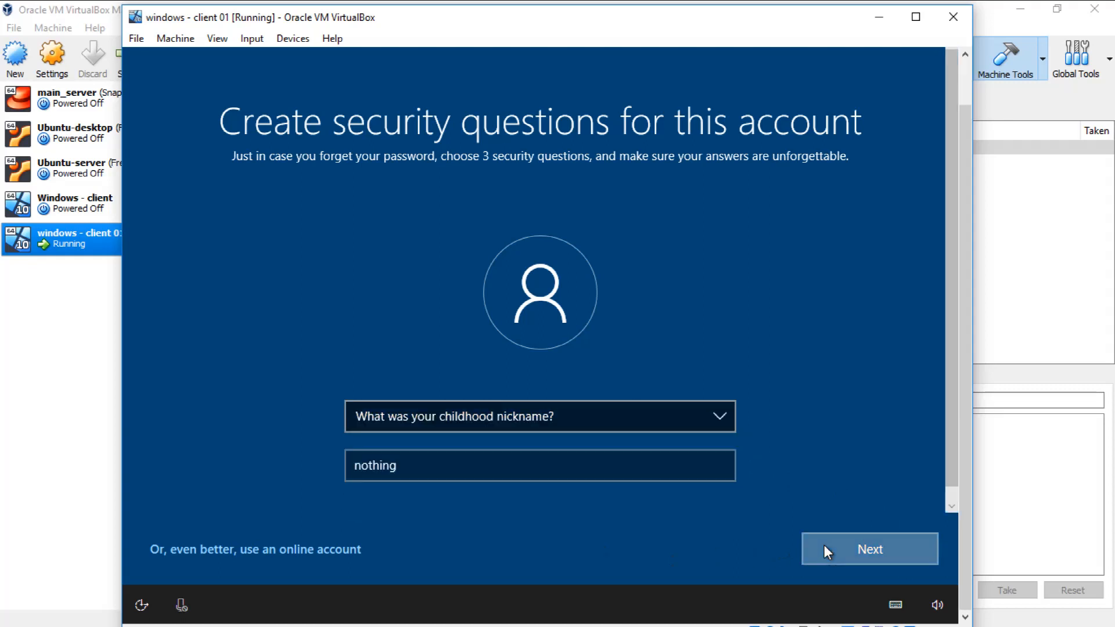
Step: Choose the oldest cousin's first name as the third security question, enter the security answer and continue
left_click(491, 418)
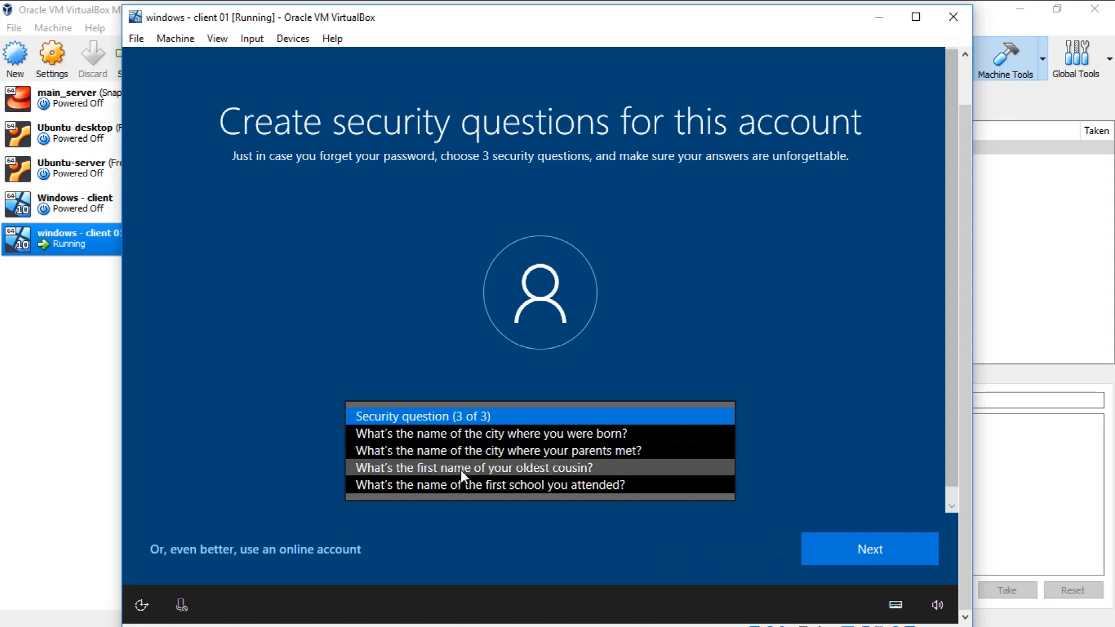
left_click(461, 467)
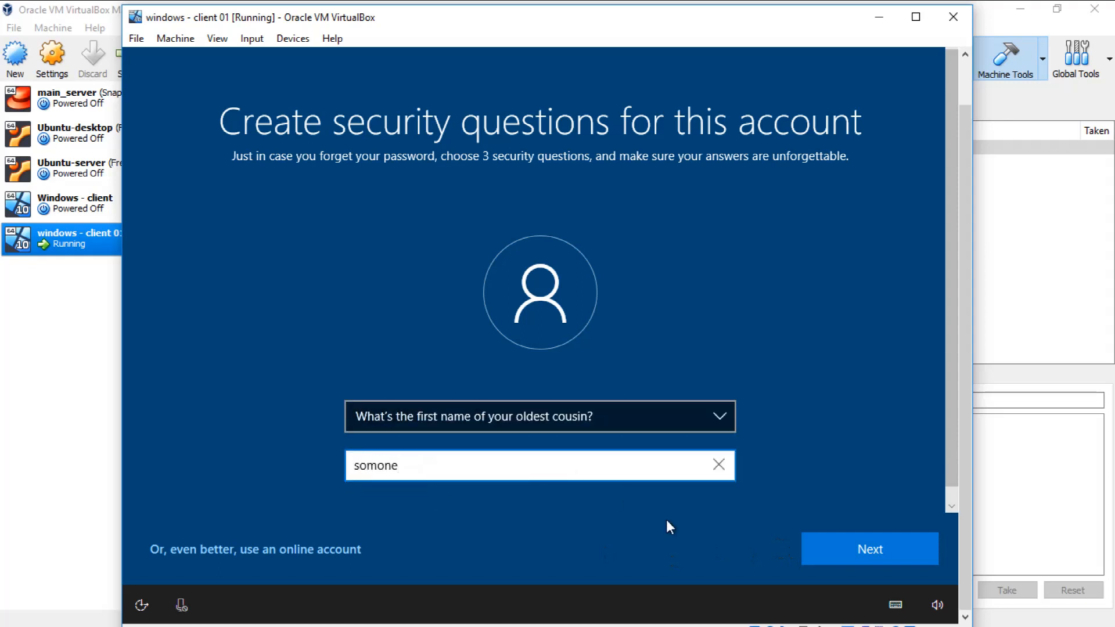
left_click(835, 545)
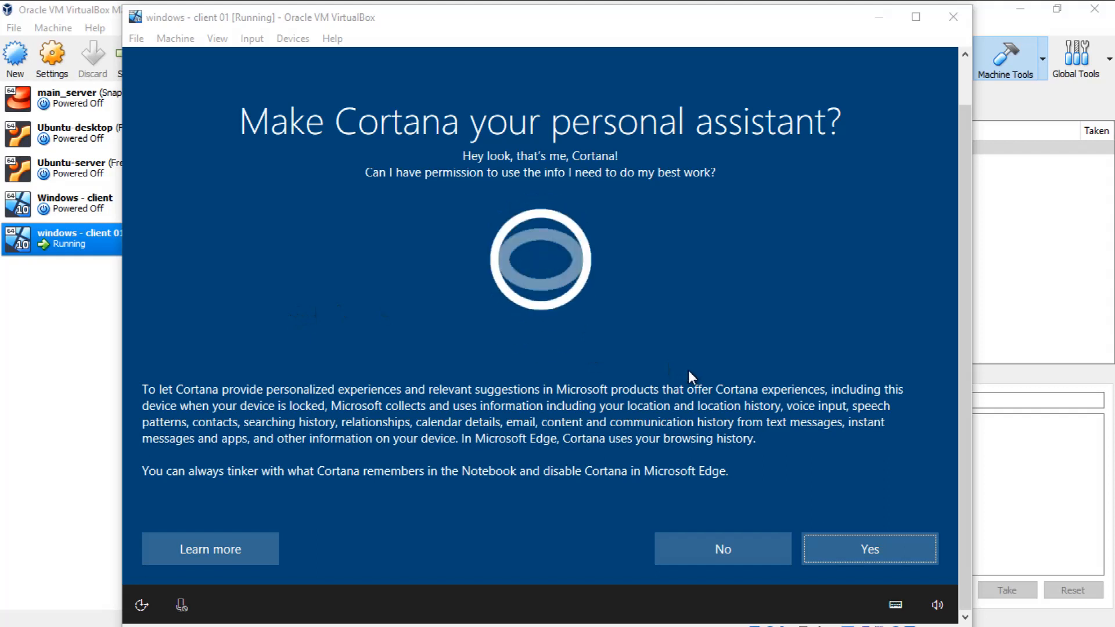
Step: Decline Cortana as the personal assistant and accept the device's default privacy settings
left_click(712, 545)
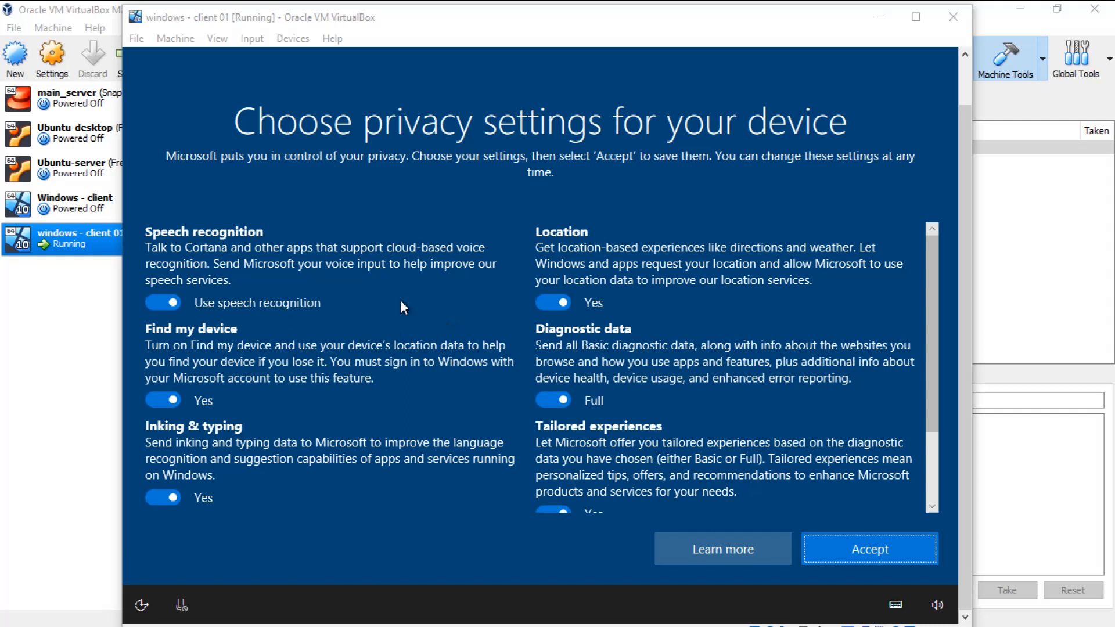
left_click_drag(928, 298, 922, 406)
left_click(872, 548)
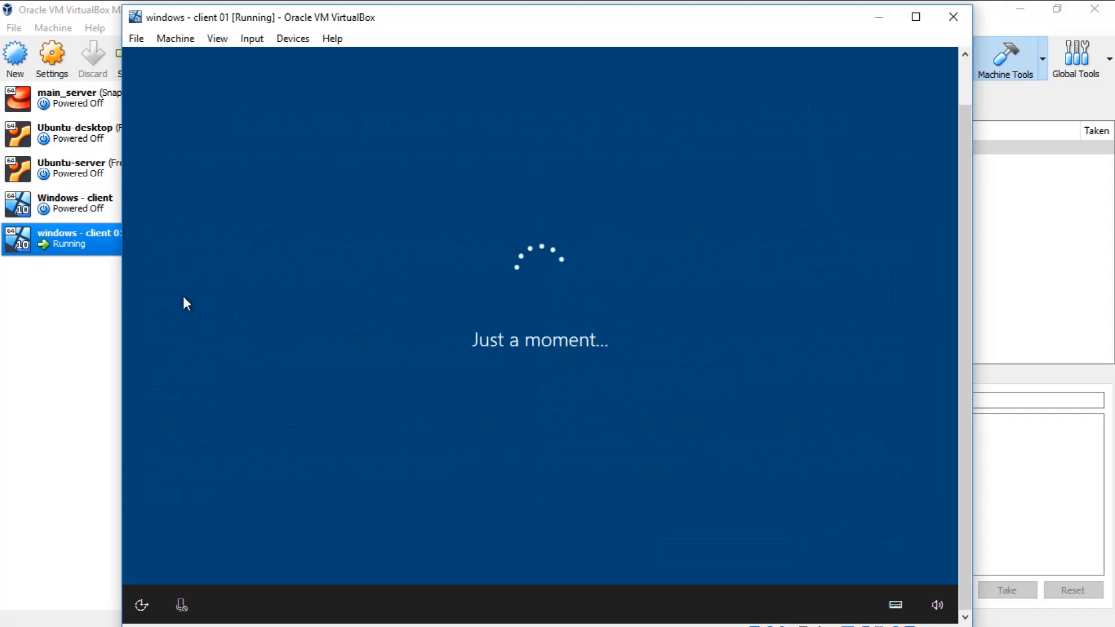